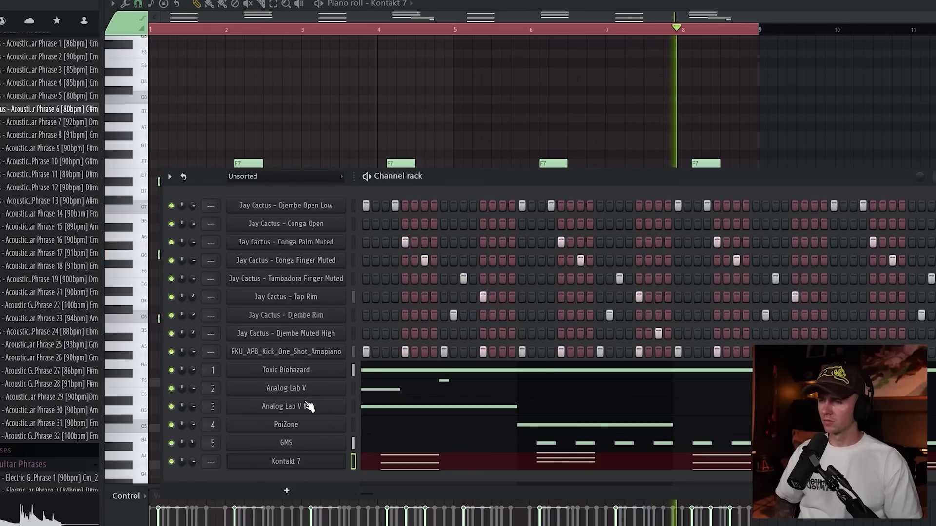
# Route the Kontakt 7 channel to its own mixer track and adjust the dry/wet mix of its Chorus JUN-6 effect.
pyautogui.hotkey('ctrl', 'l')
pyautogui.press('F6')
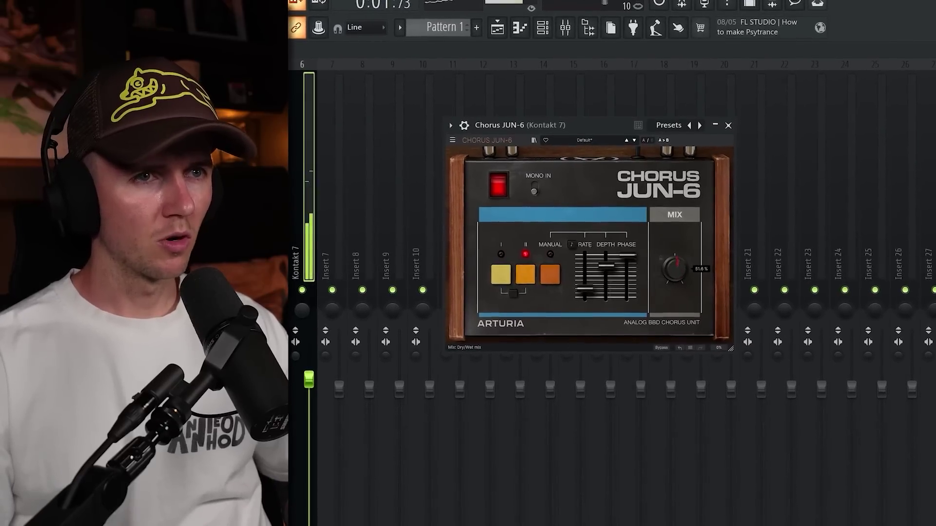
pyautogui.moveTo(674, 273); pyautogui.dragTo(673, 293)
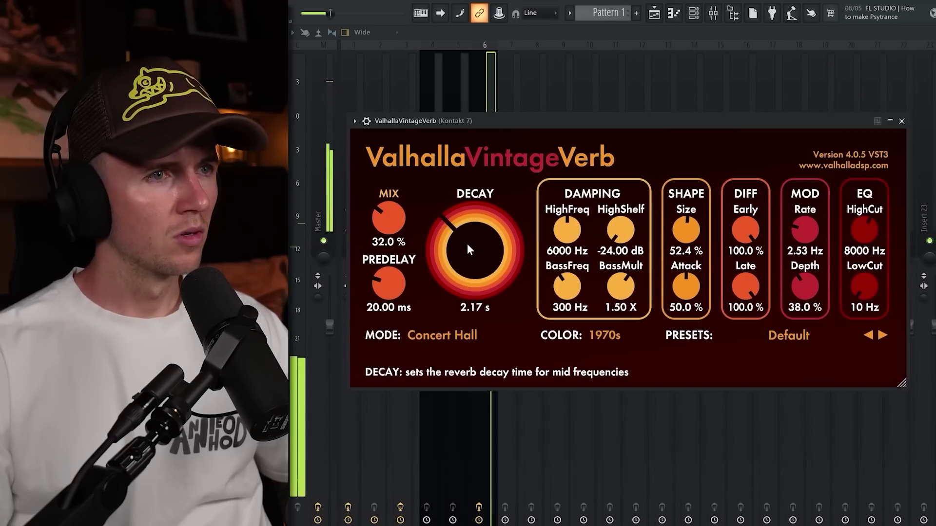
# Set the ValhallaVintageVerb decay on the Kontakt 7 track to 2.50 s and adjust the reverb mix.
pyautogui.moveTo(467, 244); pyautogui.dragTo(461, 241)
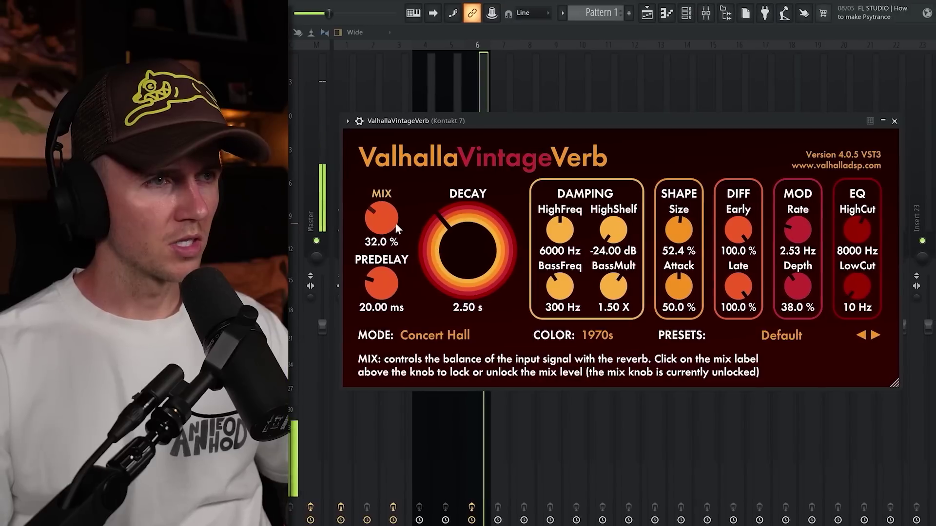
pyautogui.moveTo(397, 223); pyautogui.dragTo(406, 218)
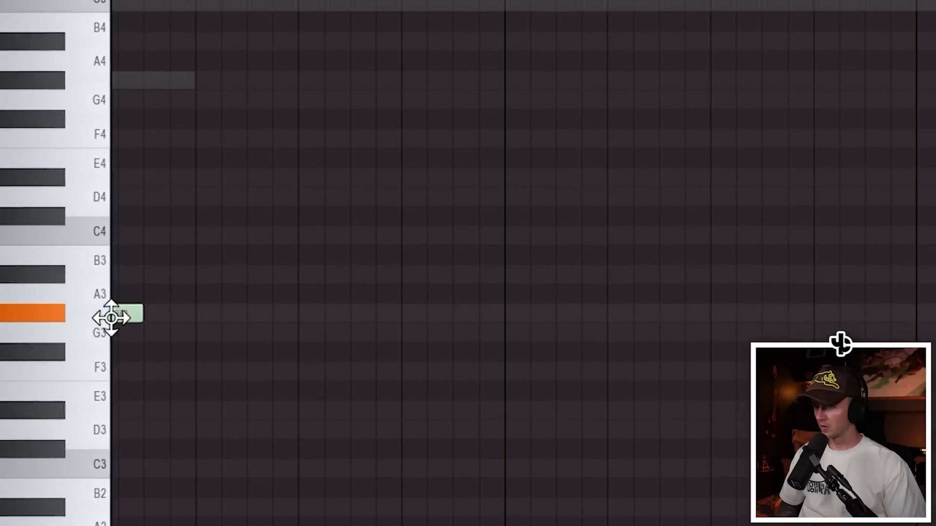
# Add a C4 note right after the opening G#3 bass note, lengthen it to six steps and play the pattern.
pyautogui.click(163, 230)
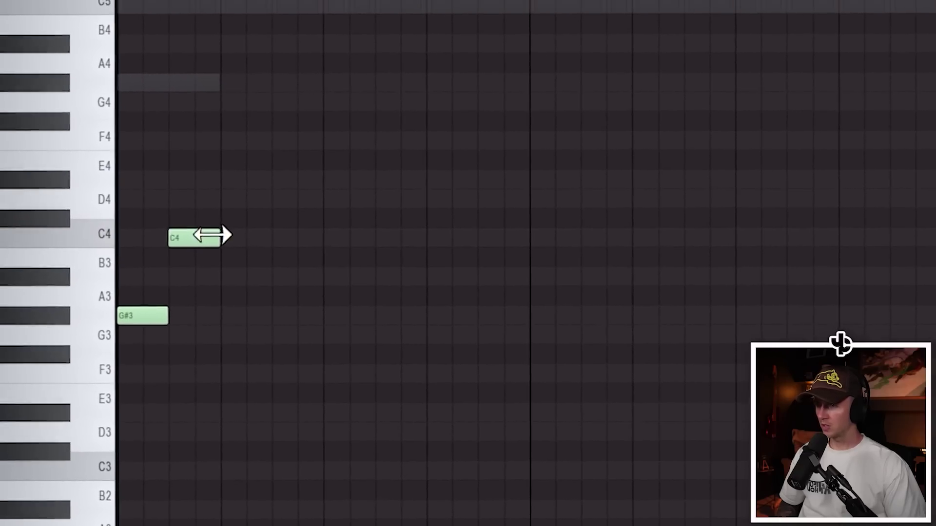
pyautogui.moveTo(215, 231); pyautogui.dragTo(317, 231)
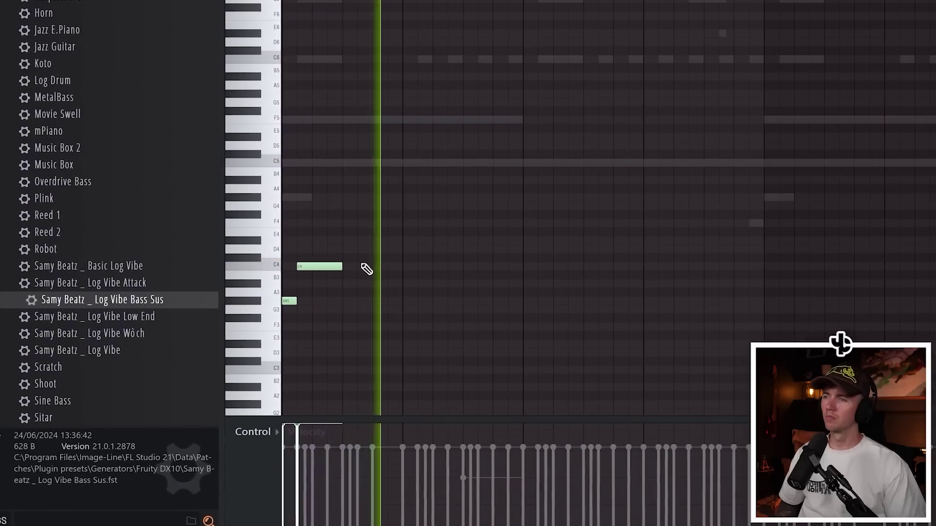
pyautogui.press('space')
# Add F3, C4 and F3 bass notes near the starts of bars 2, 3 and 4, and duplicate the phrase into bars 5 to 8.
pyautogui.click(404, 319)
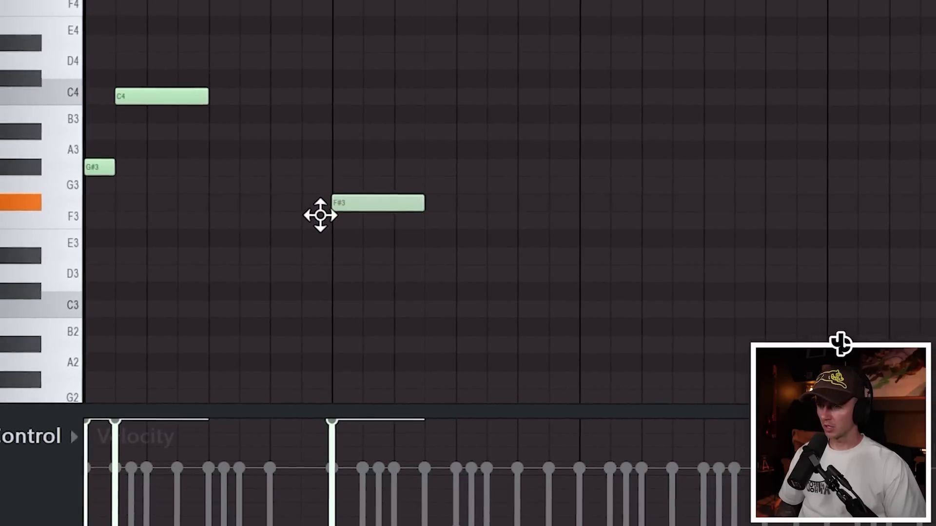
pyautogui.moveTo(320, 215)
pyautogui.mouseDown()
pyautogui.moveTo(322, 231)
pyautogui.moveTo(354, 231)
pyautogui.mouseUp()
pyautogui.click(629, 96)
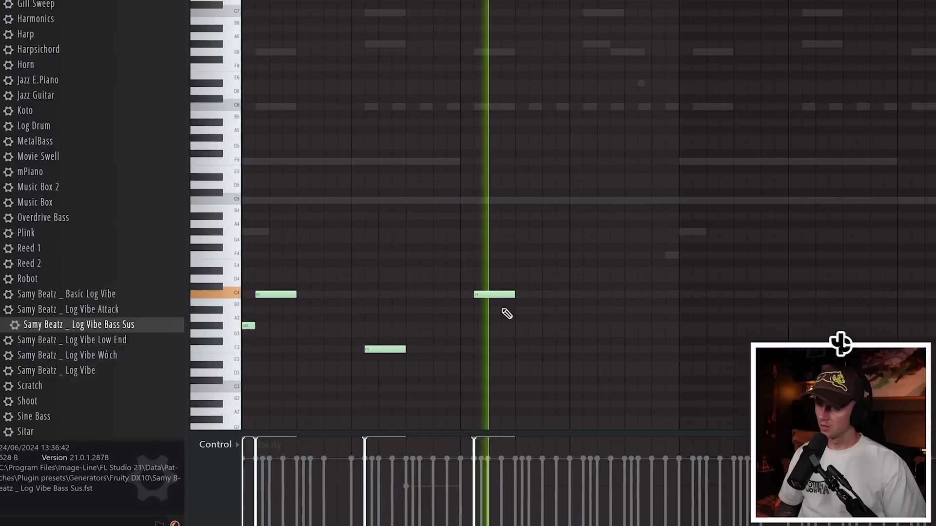
pyautogui.click(591, 349)
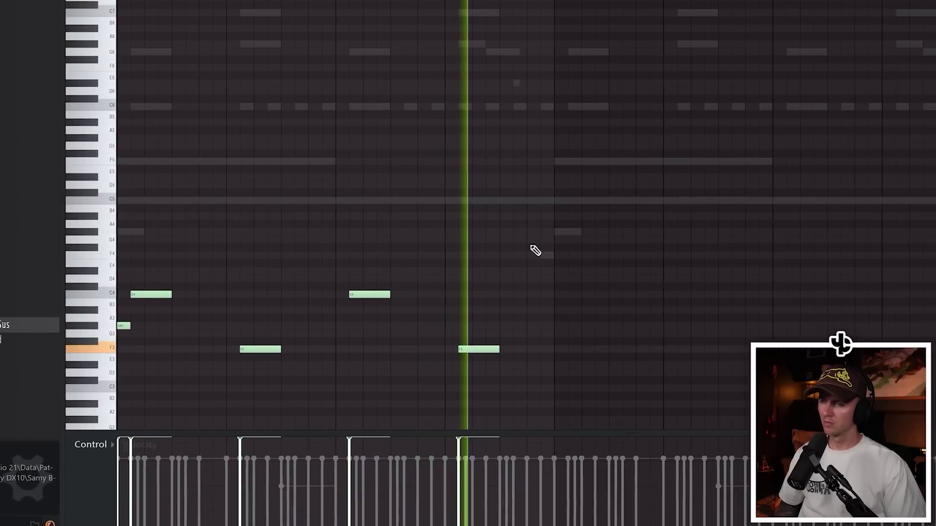
pyautogui.hotkey('ctrl', 'a')
pyautogui.hotkey('ctrl', 'b')
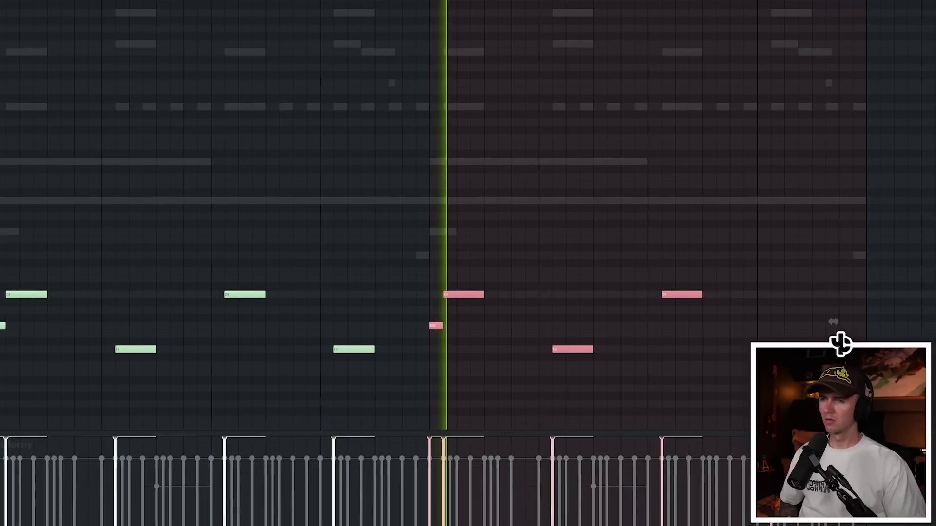
# Add short C6 and C4 hits in bar 1 of the Basic Log Vibe part, ending the bar with a C5 note.
pyautogui.click(437, 92)
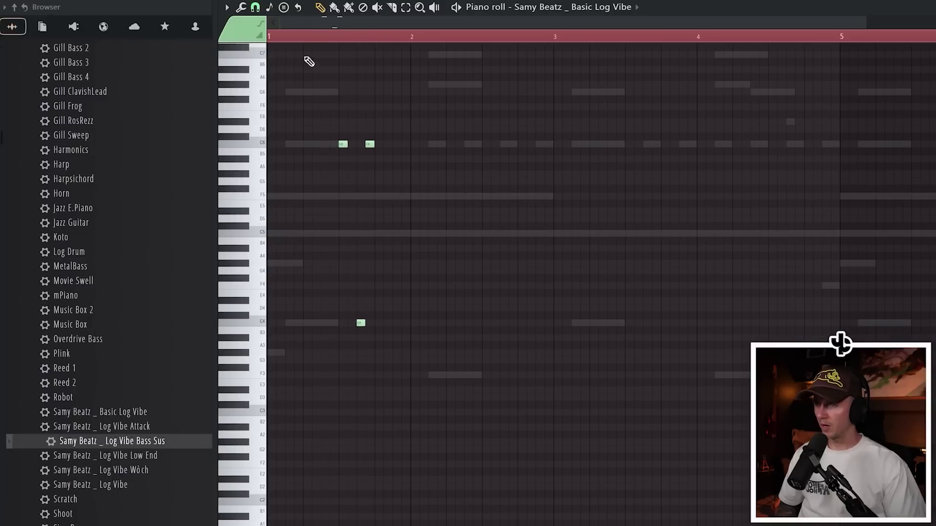
pyautogui.scroll(3, 385, 269)
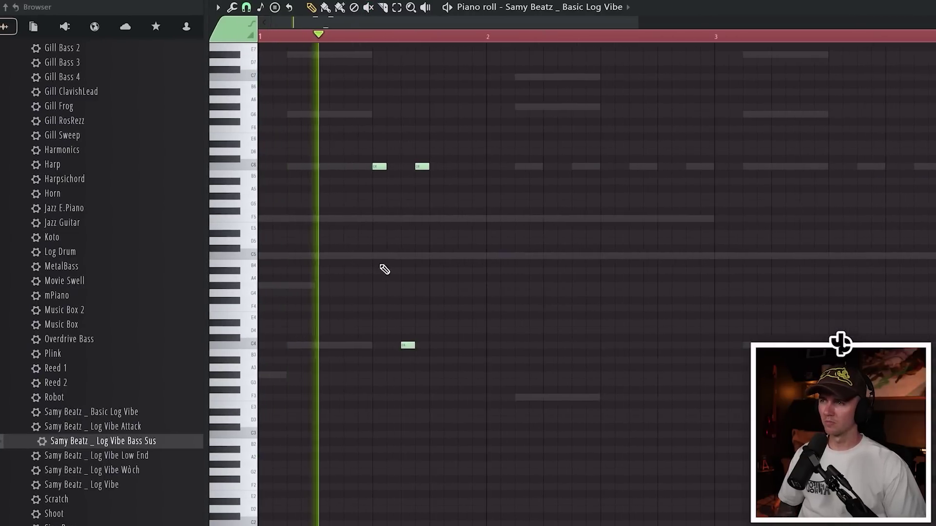
pyautogui.press('space')
pyautogui.moveTo(446, 344); pyautogui.dragTo(451, 278)
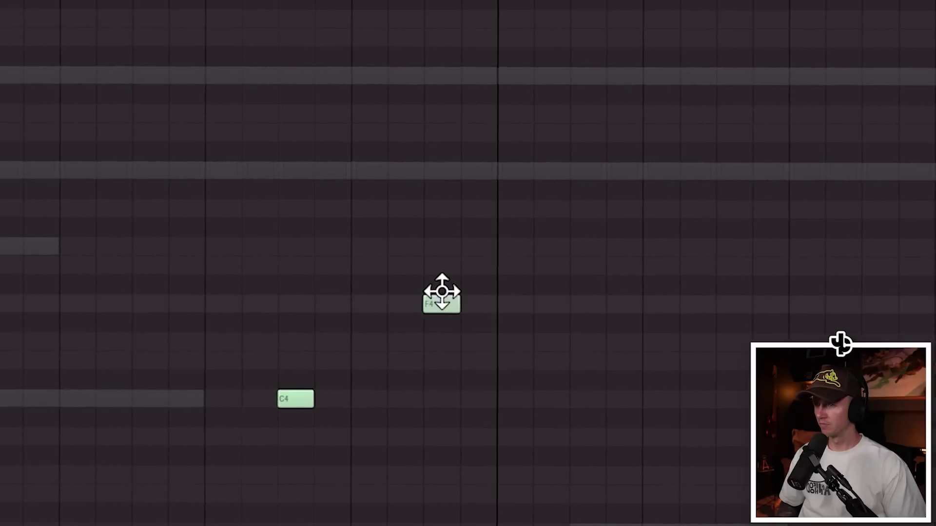
pyautogui.moveTo(453, 218); pyautogui.dragTo(453, 141)
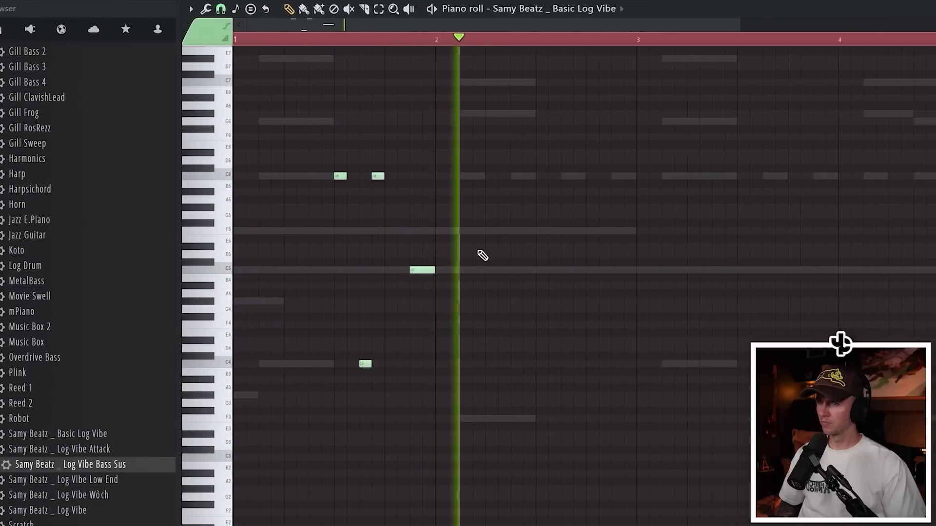
# Place a C4 note at the end of bar 1 in another log drum channel, an octave below the C5 note.
pyautogui.moveTo(412, 270); pyautogui.dragTo(412, 324)
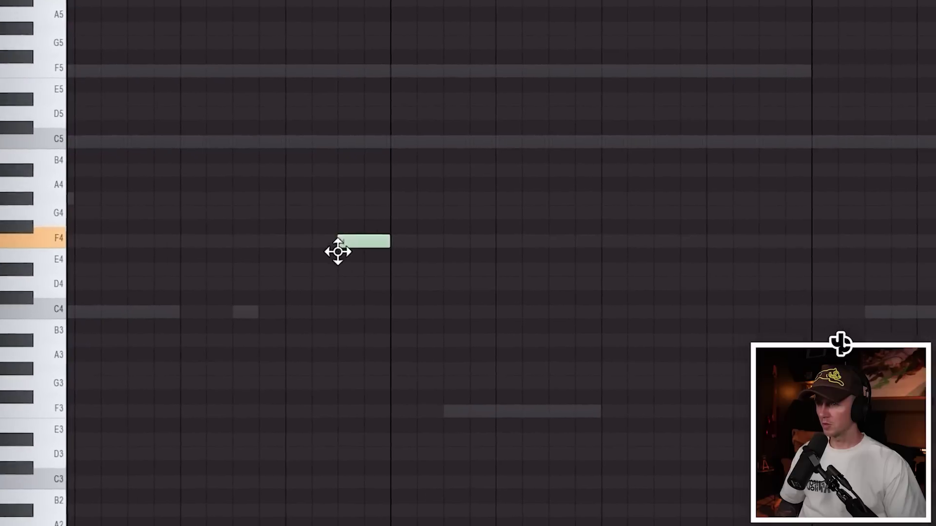
pyautogui.moveTo(338, 251); pyautogui.dragTo(338, 313)
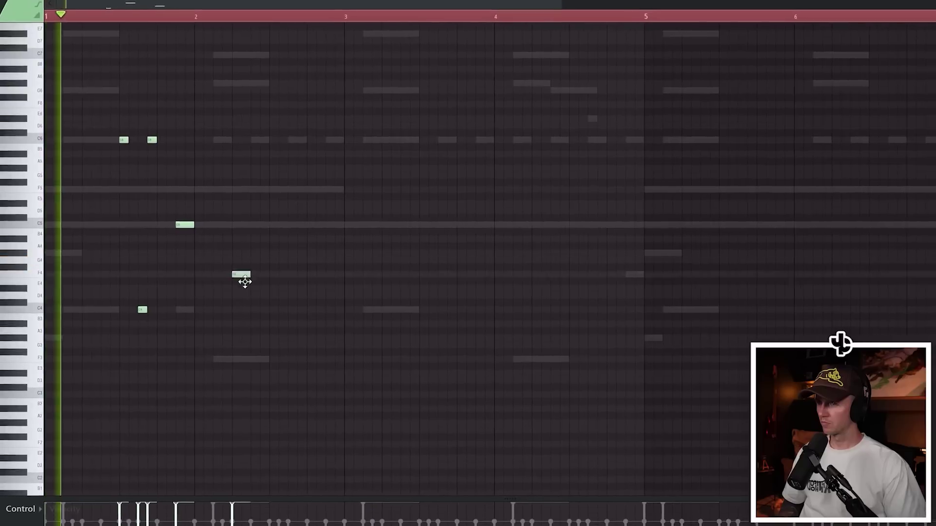
# Add a C4 note near the end of bar 2 in the Log Vibe Attack part and chop it with the Default pattern.
pyautogui.scroll(2, 318, 260)
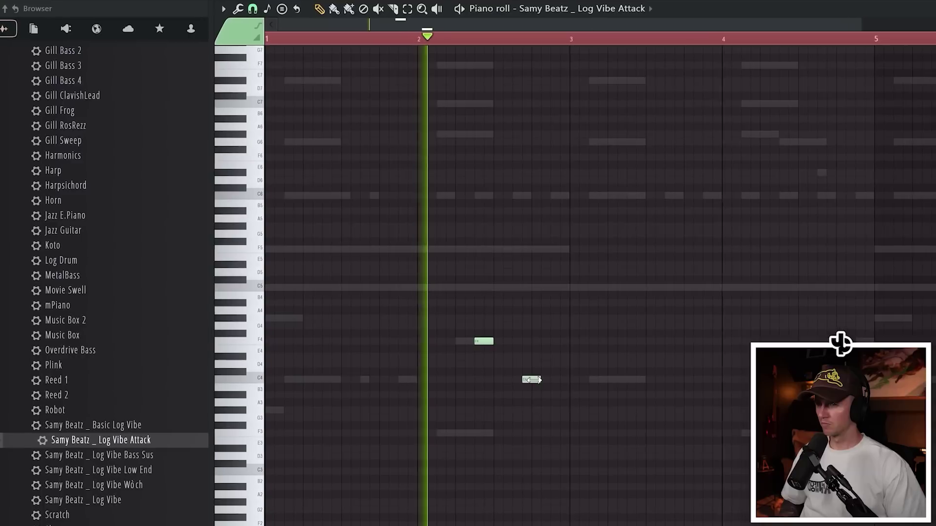
pyautogui.click(544, 380)
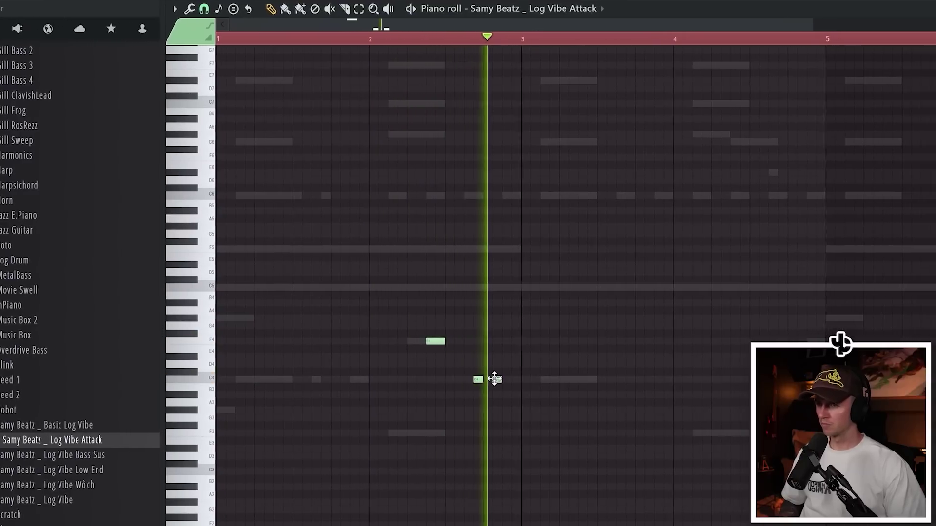
pyautogui.scroll(2, 487, 383)
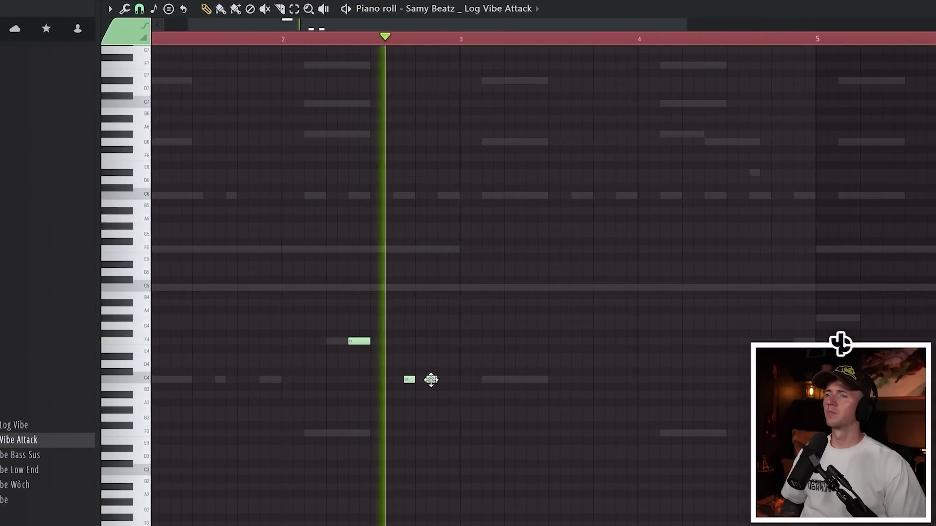
pyautogui.hotkey('alt', 'u')
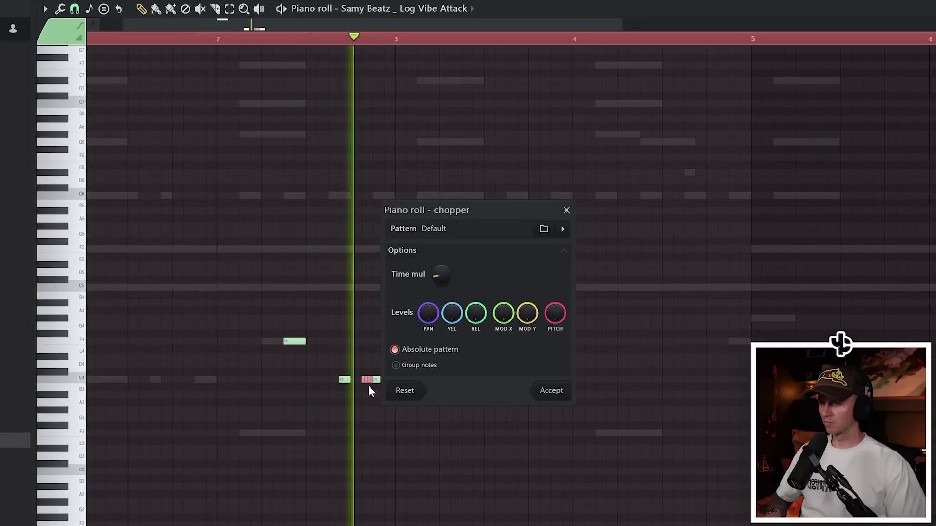
pyautogui.click(535, 391)
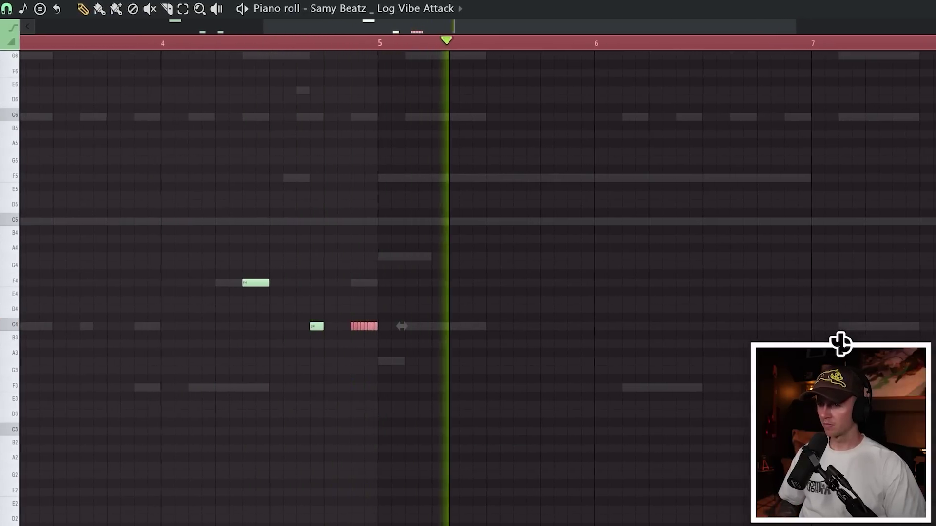
# Raise the chopped Log Vibe Attack notes ending bar 4 an octave, and lower the Log Vibe F4 note there to F3.
pyautogui.hotkey('ctrl', 'Up')
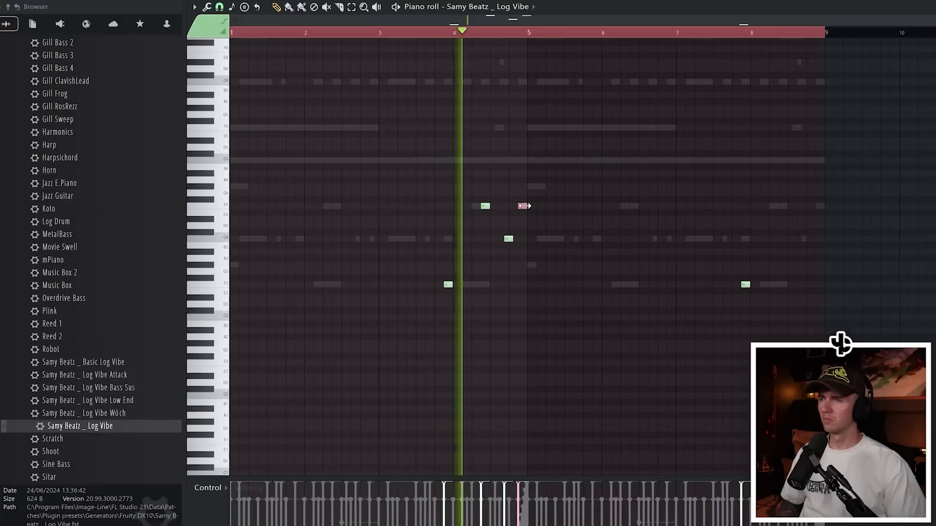
pyautogui.hotkey('ctrl', 'Down')
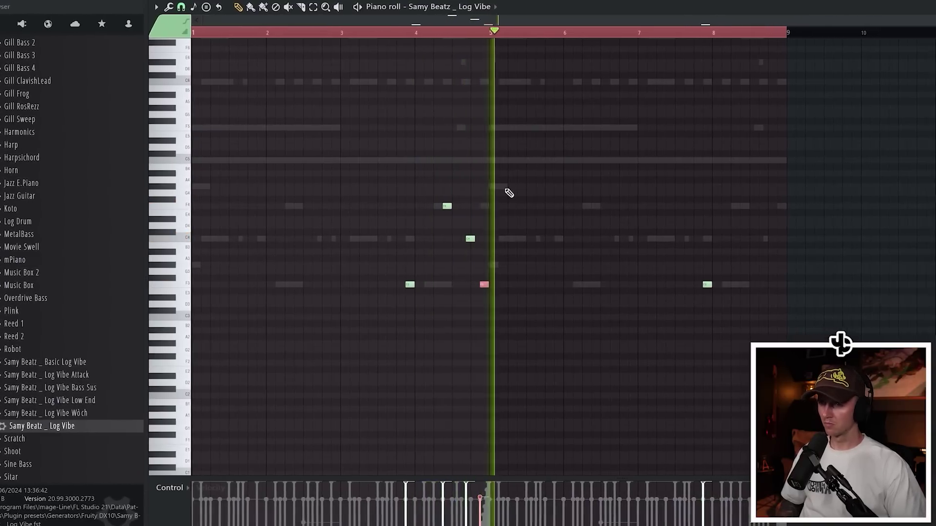
pyautogui.hotkey('ctrl', 'd')
# Delete the F3 note at the end of bar 7 and duplicate the first four bars of the Log Vibe part into bars 5 to 8.
pyautogui.rightClick(698, 284)
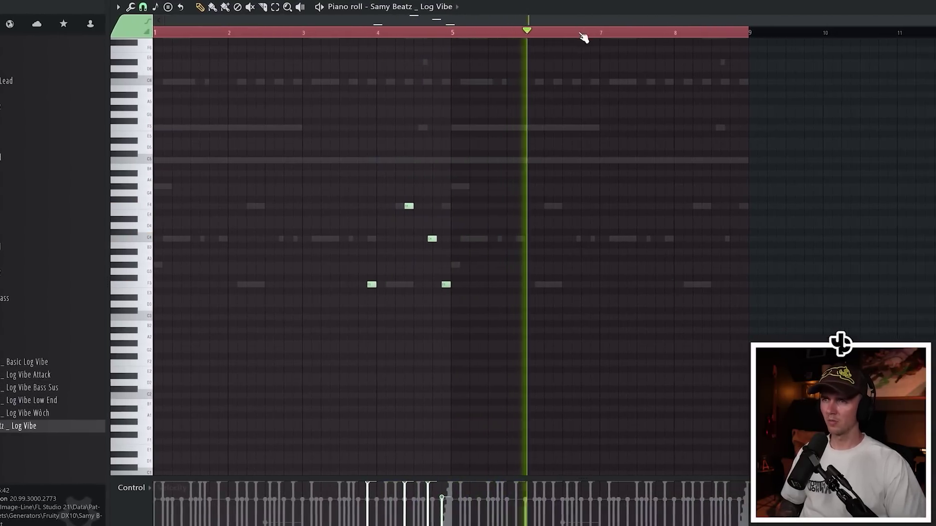
pyautogui.moveTo(612, 32); pyautogui.dragTo(518, 33)
pyautogui.hotkey('ctrl', 'b')
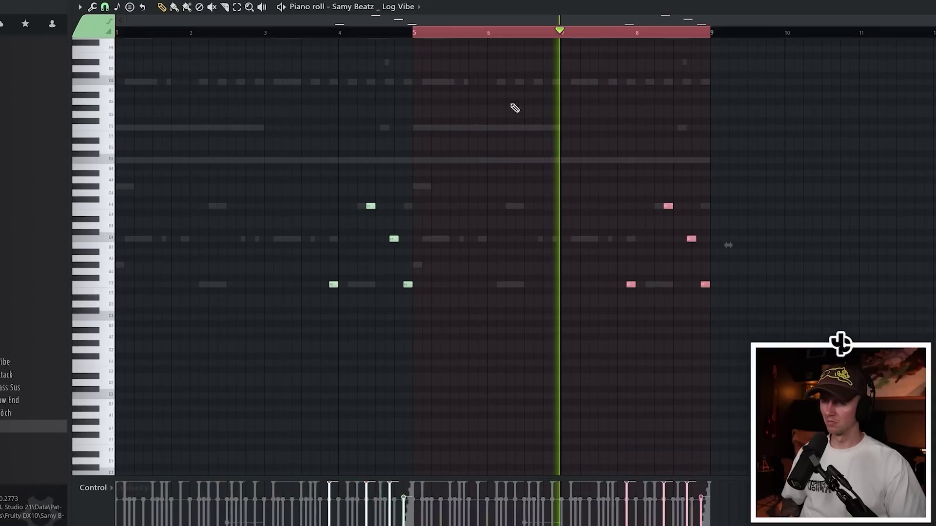
pyautogui.hotkey('ctrl', 'a')
pyautogui.hotkey('ctrl', 'd')
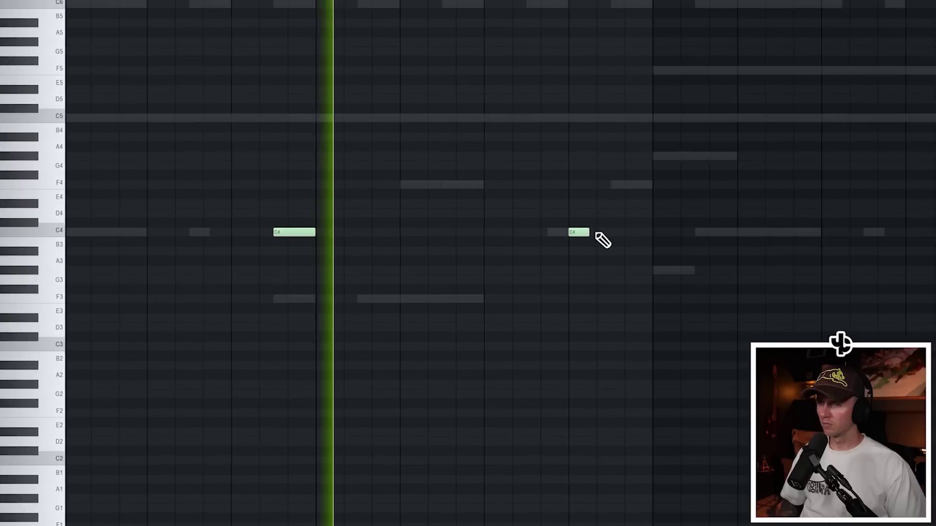
# Add short C4 hits near the end of bar 4 in the next log drum part.
pyautogui.click(553, 233)
pyautogui.click(580, 233)
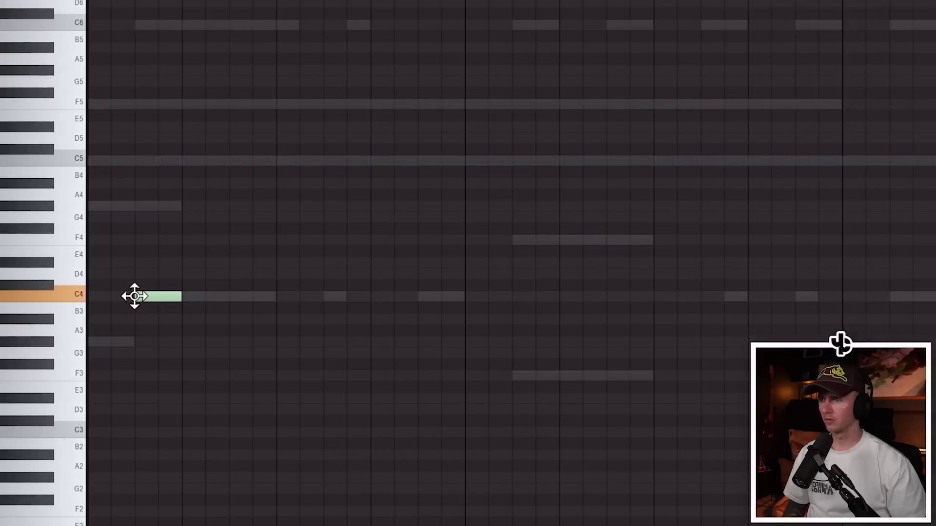
# In the Addictive Keys part, reposition the C4 note in bar 1 and complete a G#6, C7 and F7 chord in bar 2.
pyautogui.moveTo(134, 296); pyautogui.dragTo(165, 234)
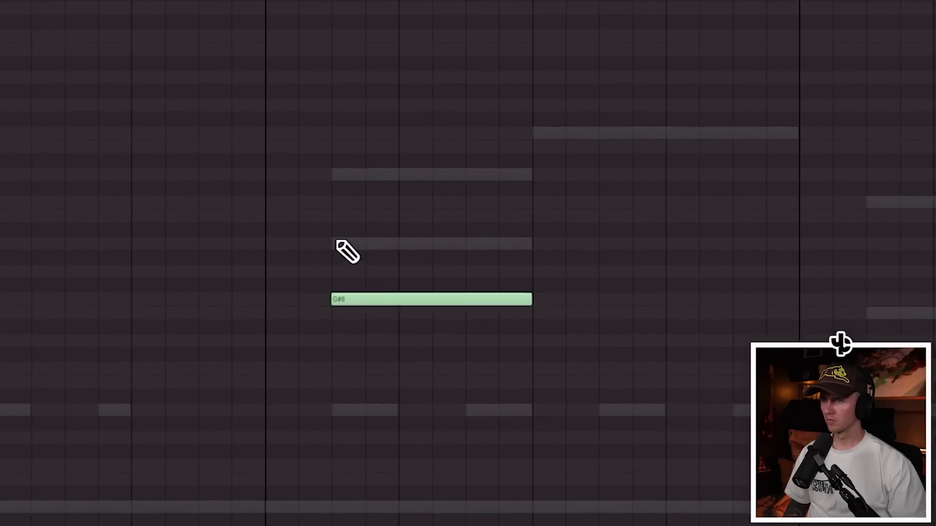
pyautogui.click(349, 250)
pyautogui.click(360, 195)
# Lower and revoice the bar 2 Addictive Keys chord as F4, C5 and G#5.
pyautogui.hotkey('ctrl', 'Down')
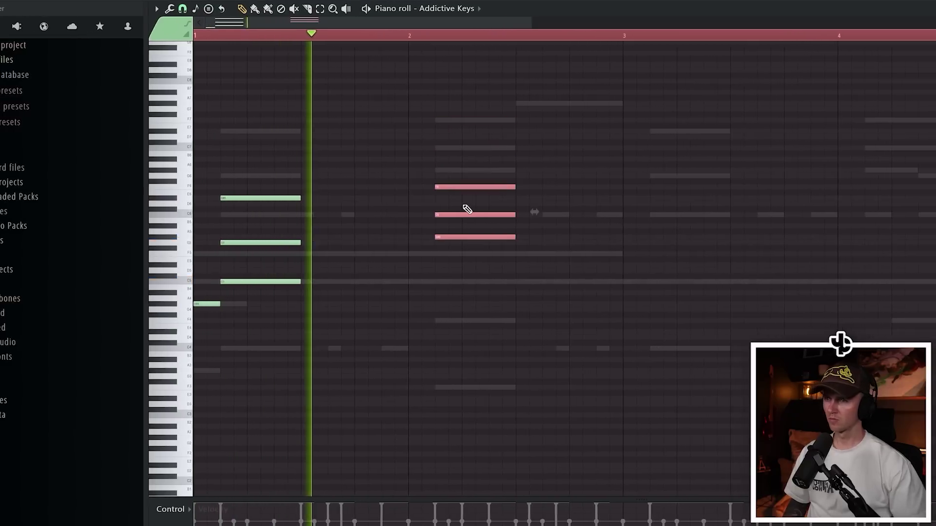
pyautogui.hotkey('ctrl', 'Down')
pyautogui.click(397, 209)
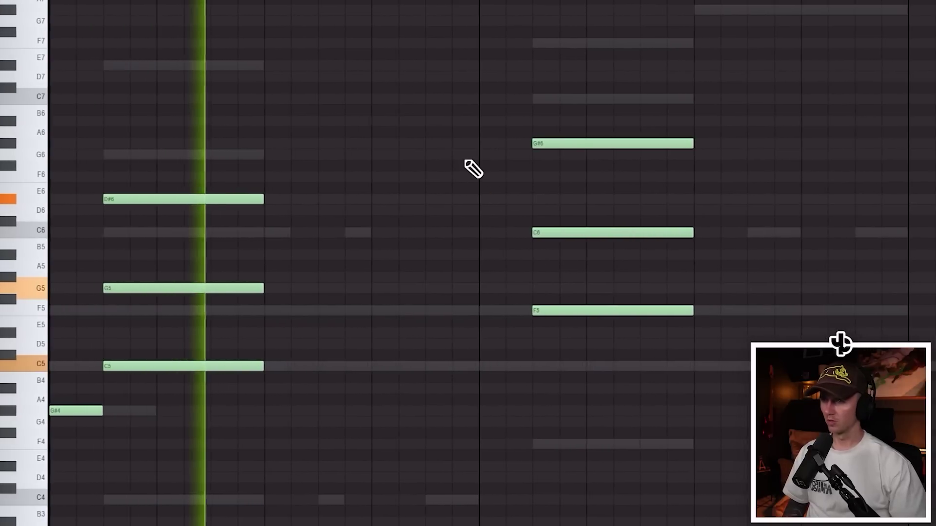
pyautogui.moveTo(575, 28); pyautogui.dragTo(585, 324)
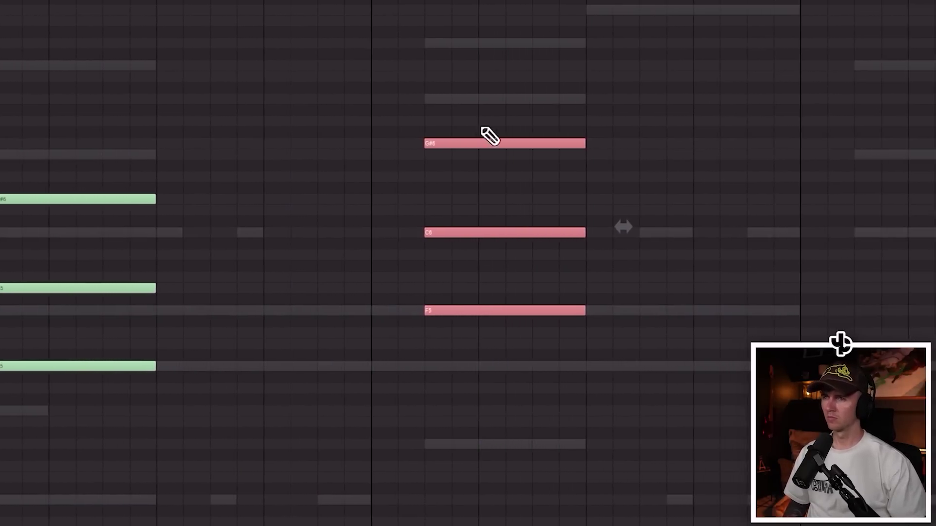
pyautogui.hotkey('ctrl', 'Down')
pyautogui.click(515, 143)
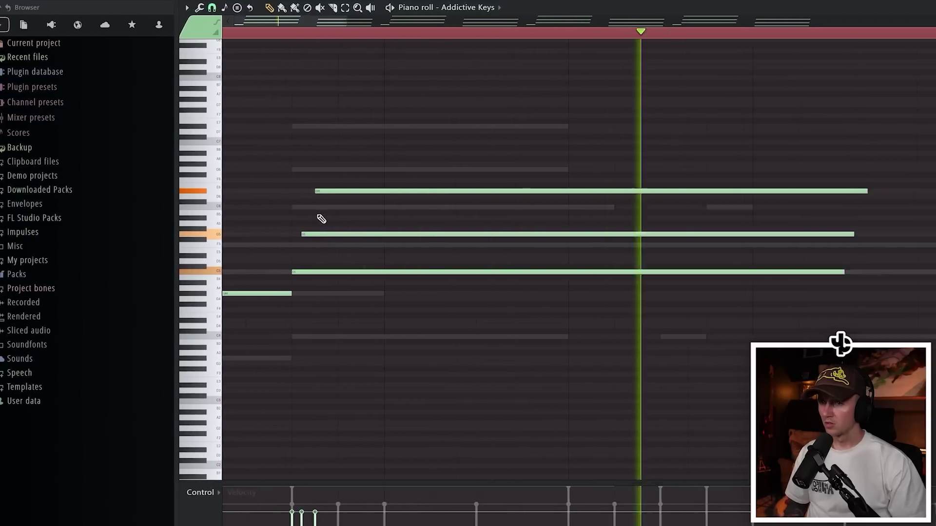
# Open the randomizer for the piano roll notes.
pyautogui.scroll(-3, 321, 218)
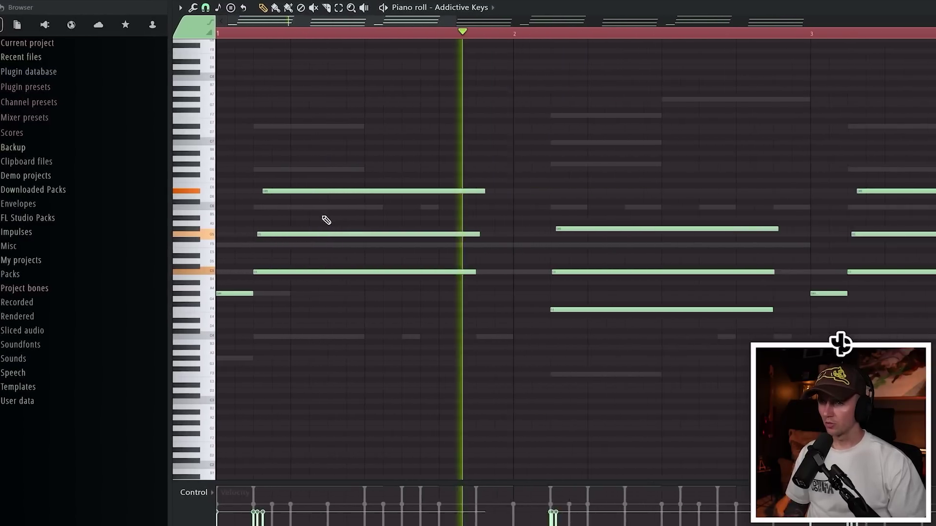
pyautogui.scroll(-2, 518, 287)
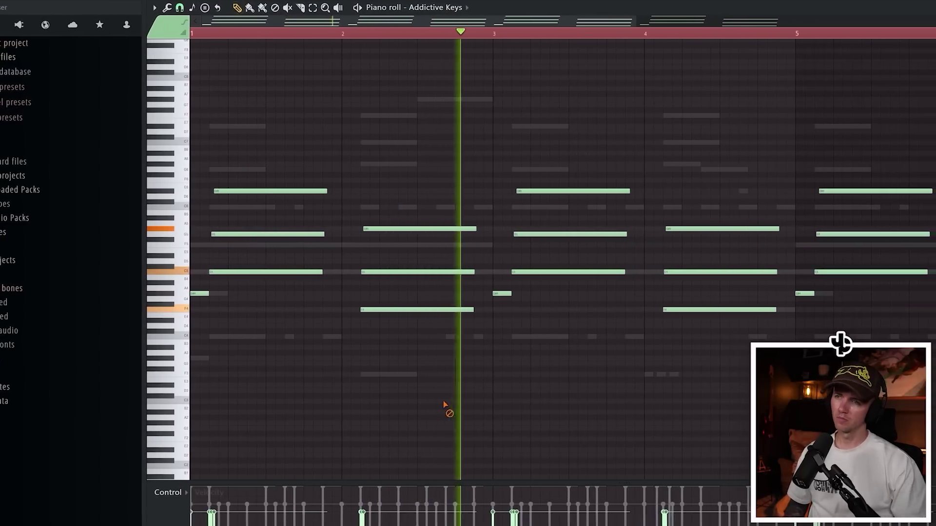
pyautogui.scroll(-4, 445, 406)
pyautogui.hotkey('alt', 'r')
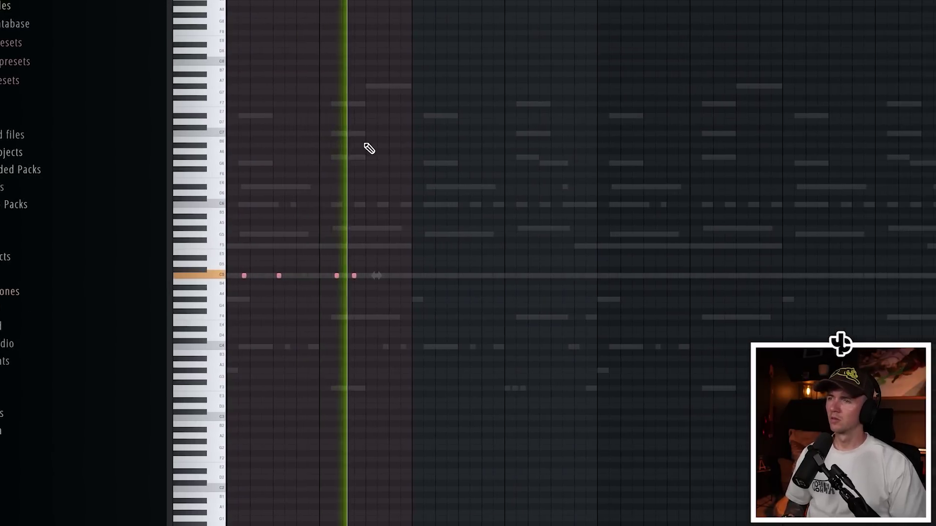
# Duplicate the group of short C5 hits directly after itself in the piano roll and select all the hits.
pyautogui.hotkey('ctrl', 'b')
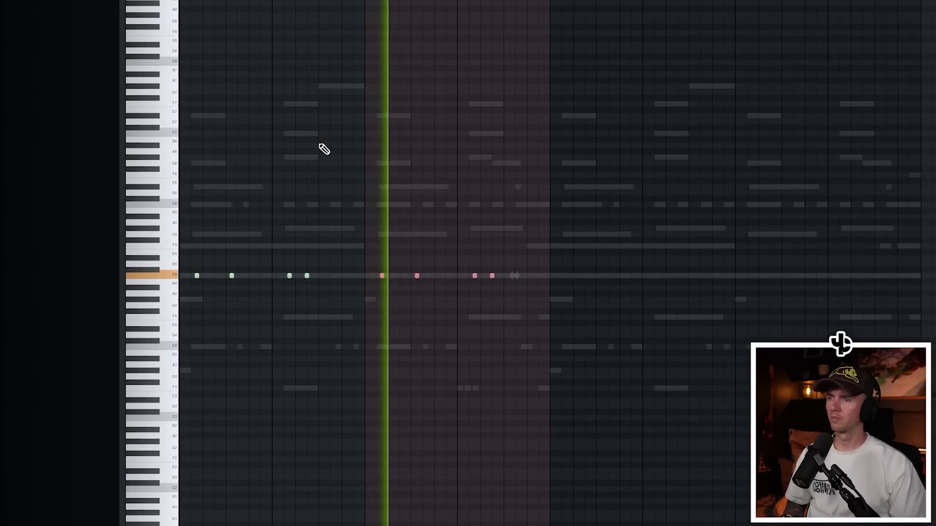
pyautogui.hotkey('ctrl', 'a')
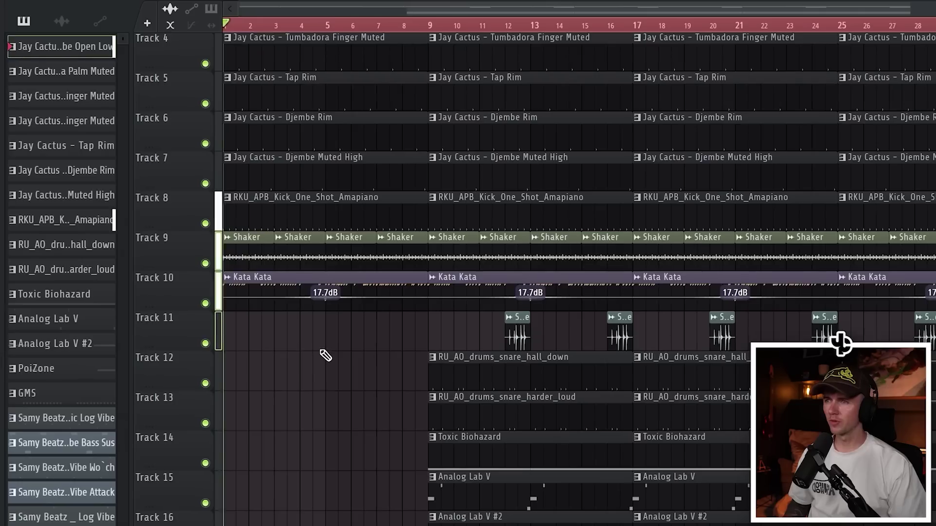
# Place an Analog Lab V clip at bar 5 on Track 15 and play the arrangement from that bar.
pyautogui.press('space')
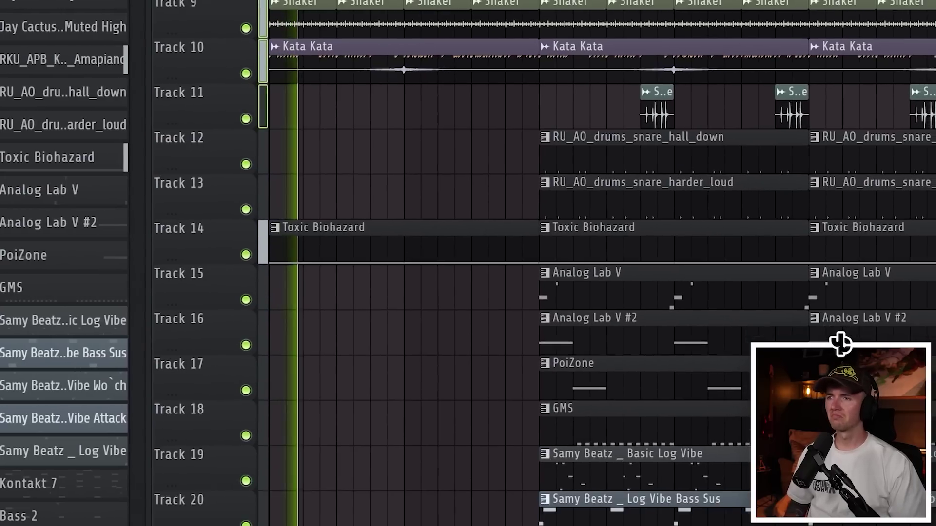
pyautogui.click(410, 310)
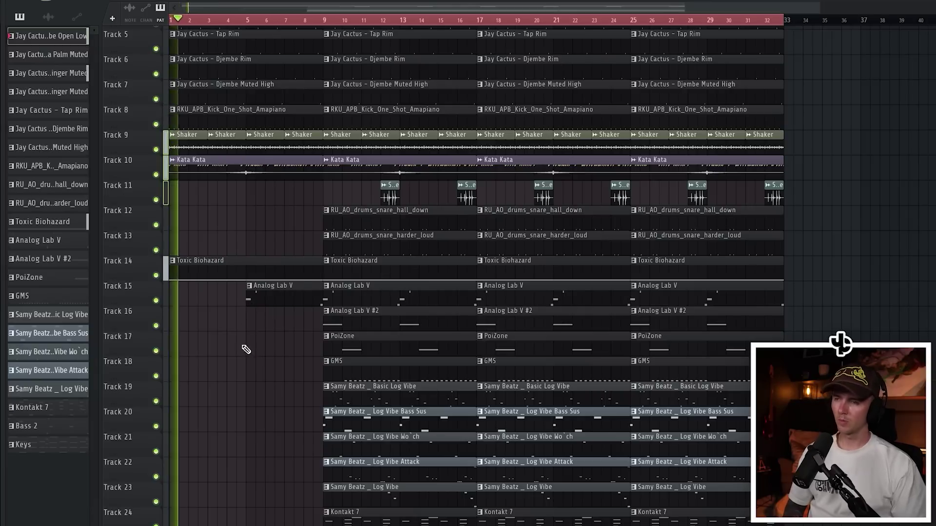
pyautogui.click(244, 21)
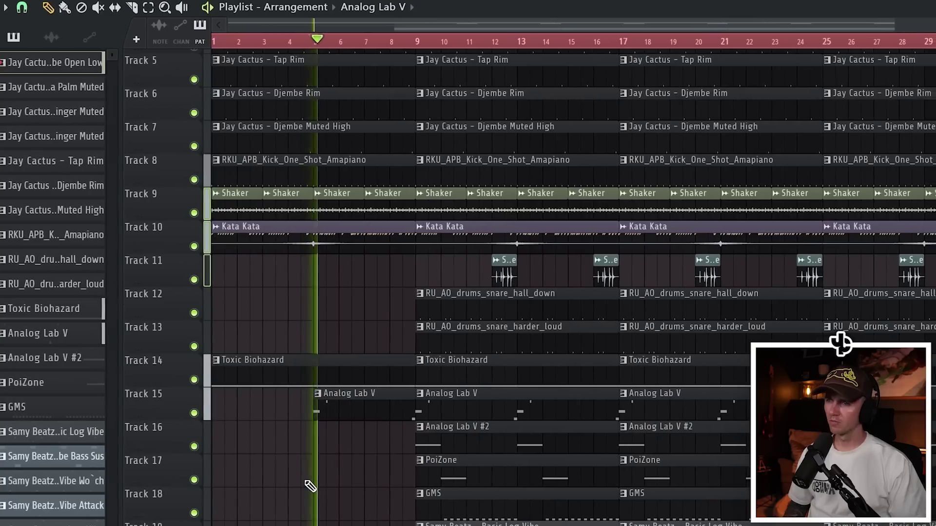
pyautogui.scroll(-3, 305, 486)
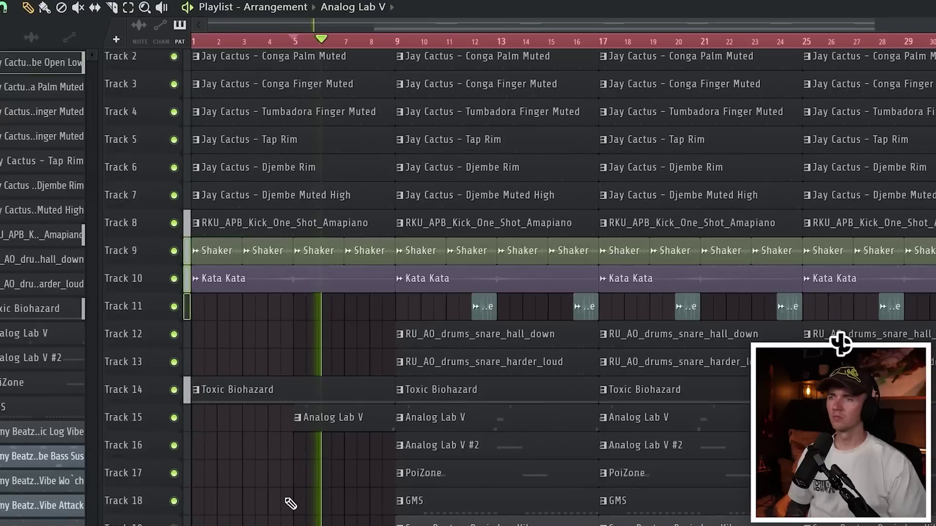
pyautogui.scroll(3, 282, 495)
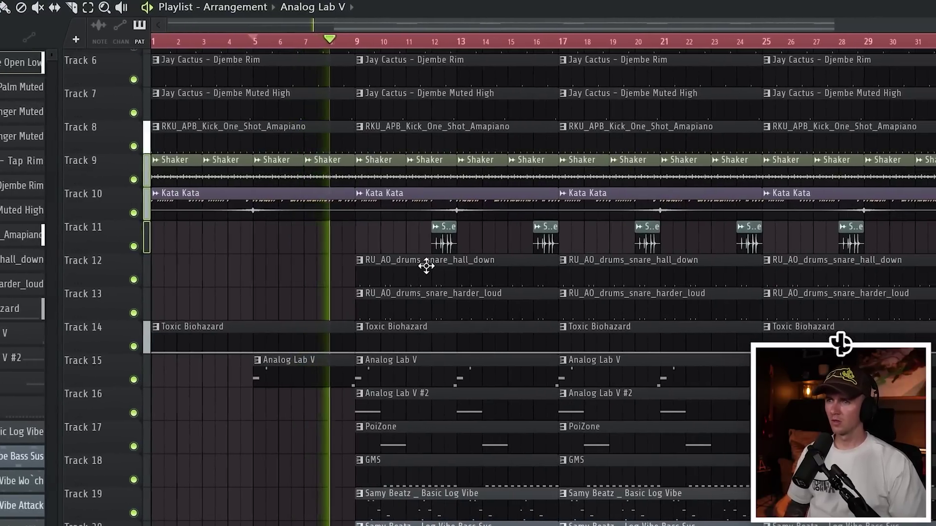
# Remove the two snare clips at bars 9 to 16 on Tracks 12 and 13.
pyautogui.rightClick(443, 268)
pyautogui.rightClick(445, 299)
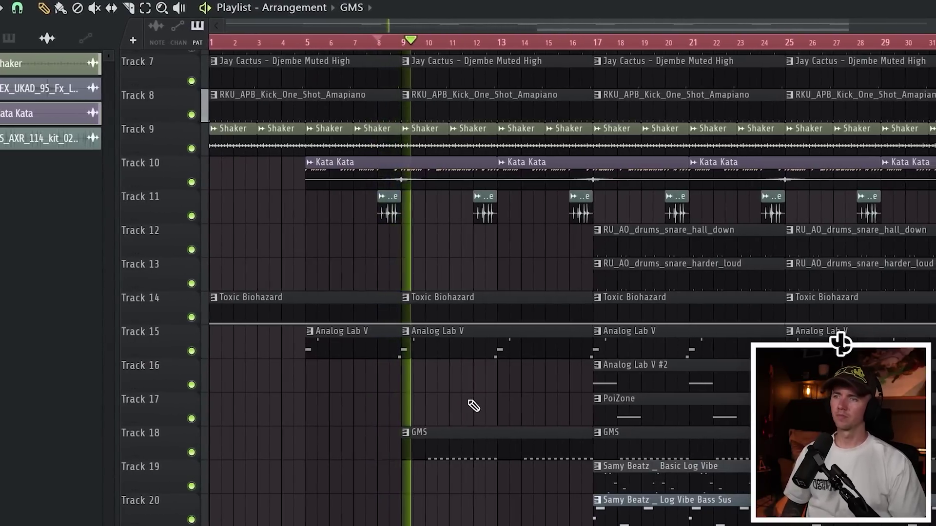
# Fill bars 9 to 16 with Bass 2 and Kontakt 7 clips in place of the GMS clip.
pyautogui.scroll(-2, 470, 410)
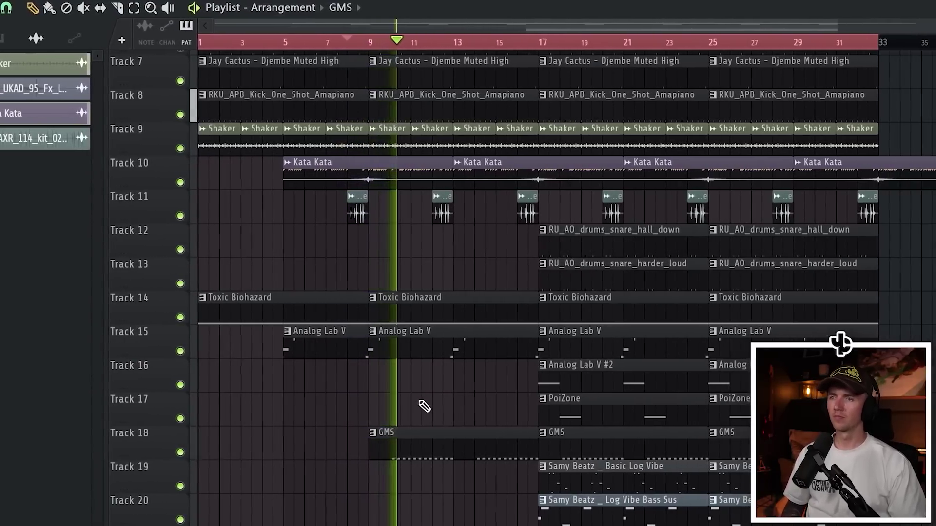
pyautogui.scroll(-1, 426, 409)
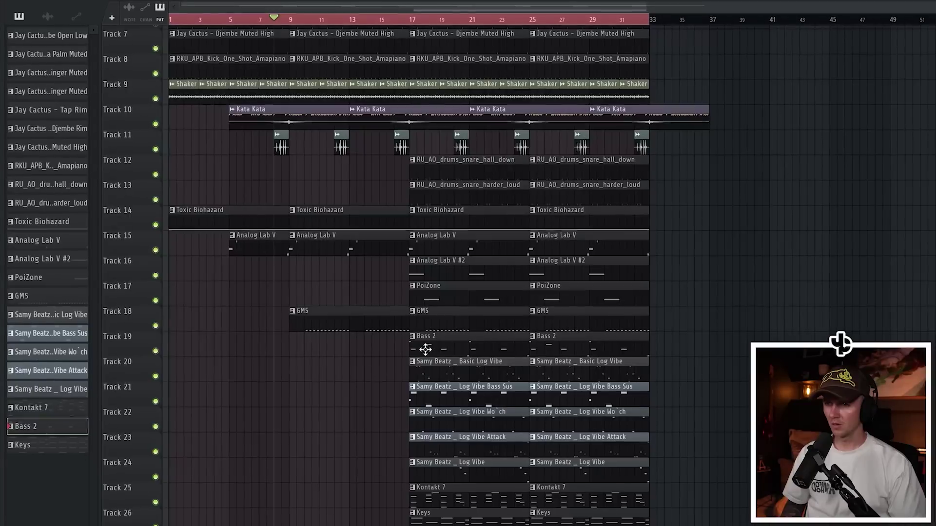
pyautogui.moveTo(382, 436); pyautogui.dragTo(383, 471)
pyautogui.click(415, 348)
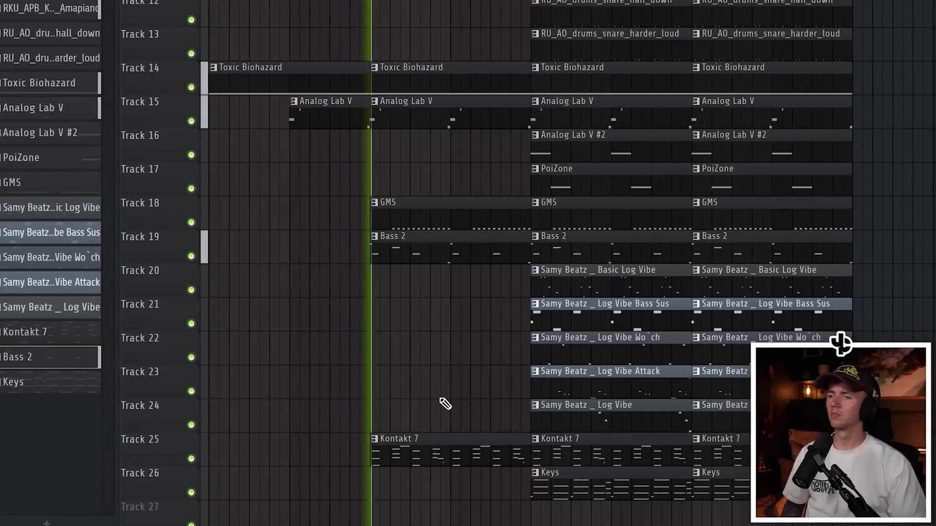
pyautogui.rightClick(437, 447)
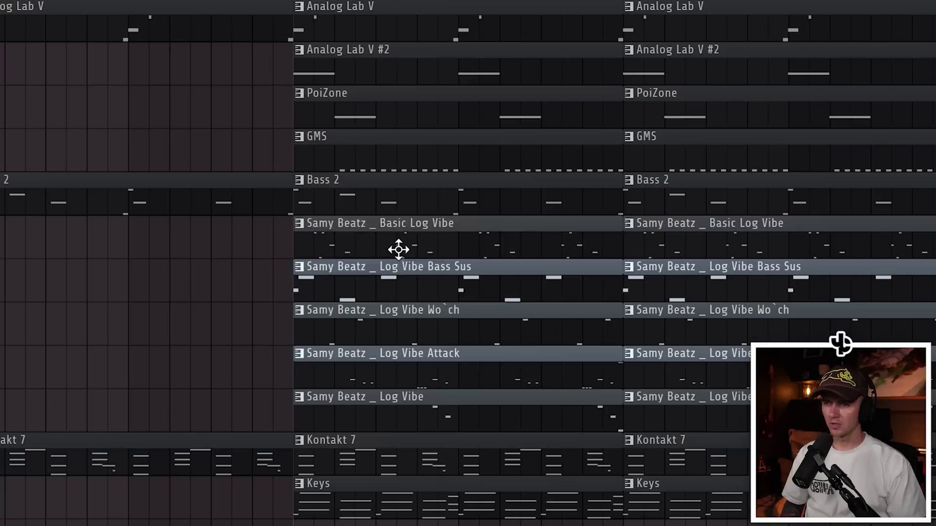
# Remove the five Samy Beatz log drum clips from bars 17 to 24 on Tracks 20 to 24.
pyautogui.rightClick(399, 249)
pyautogui.rightClick(399, 288)
pyautogui.rightClick(399, 331)
pyautogui.rightClick(398, 375)
pyautogui.rightClick(399, 410)
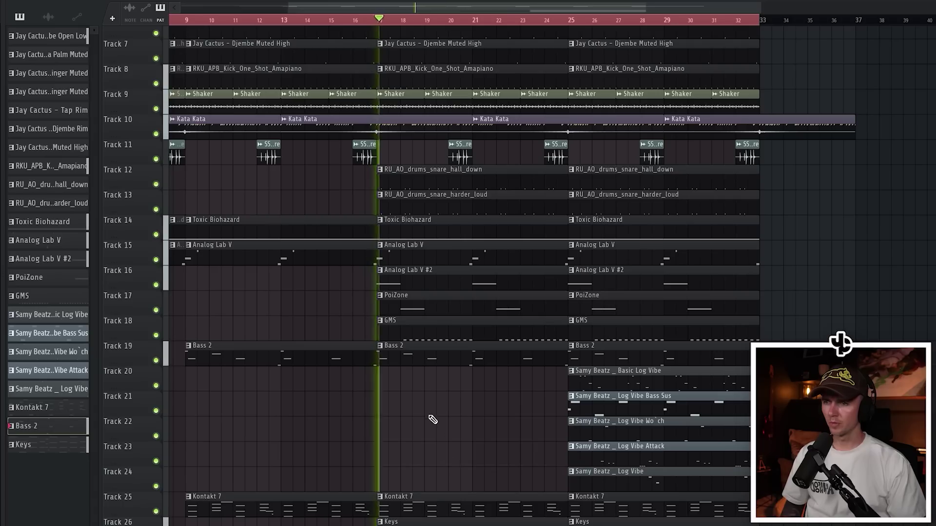
# Remove the Toxic Biohazard, Analog Lab V, Analog Lab V #2, PoiZone and GMS clips from bars 25 to 32.
pyautogui.scroll(-2, 431, 288)
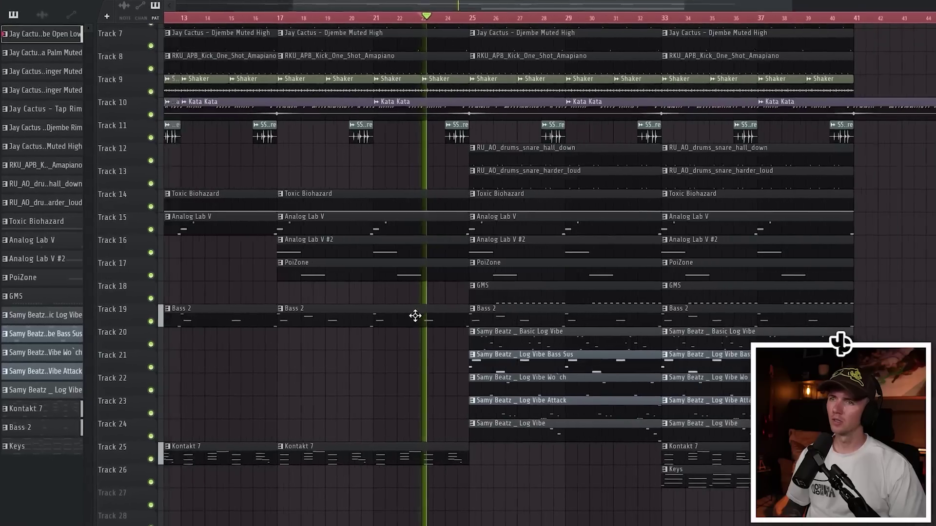
pyautogui.scroll(-3, 413, 316)
pyautogui.scroll(2, 491, 289)
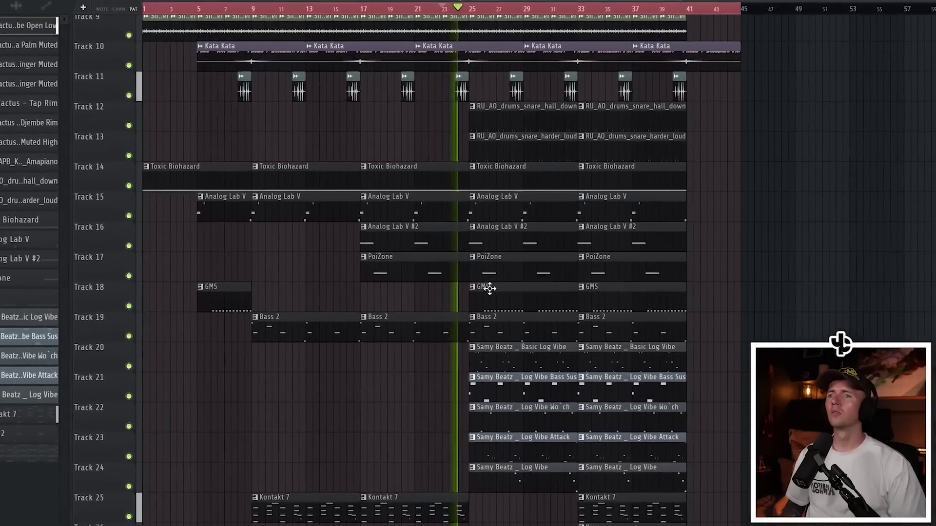
pyautogui.scroll(3, 491, 288)
pyautogui.rightClick(502, 197)
pyautogui.rightClick(502, 222)
pyautogui.rightClick(502, 246)
pyautogui.rightClick(488, 265)
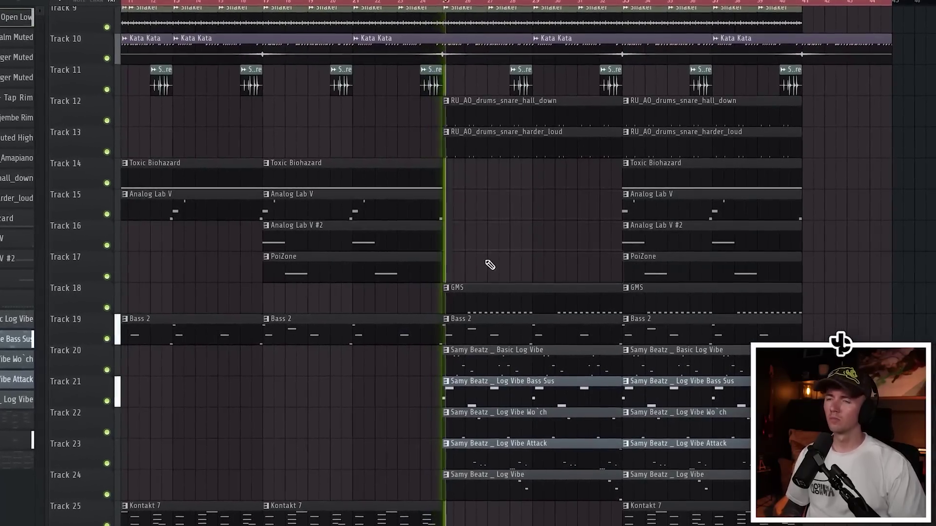
pyautogui.rightClick(491, 292)
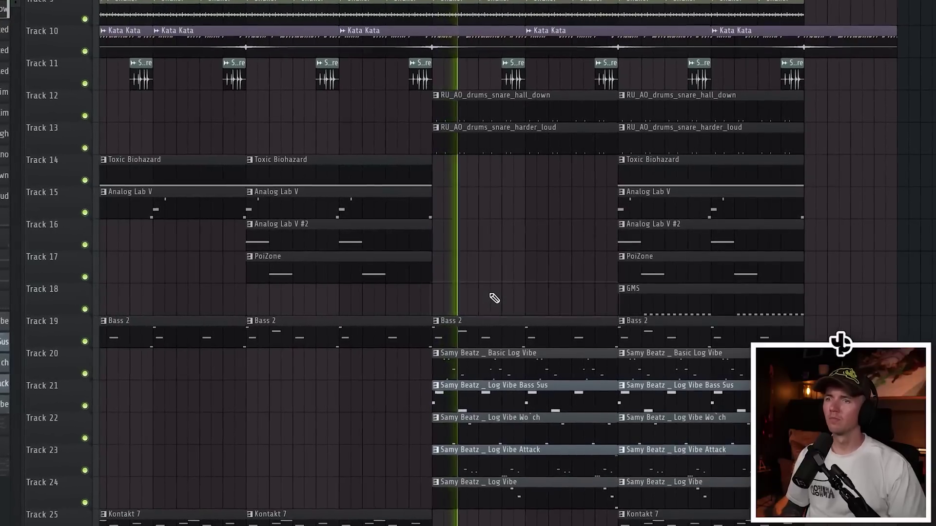
# Slice the GMS clip on Track 19 at bar 29.
pyautogui.scroll(-2, 493, 290)
pyautogui.scroll(3, 492, 288)
pyautogui.click(406, 455)
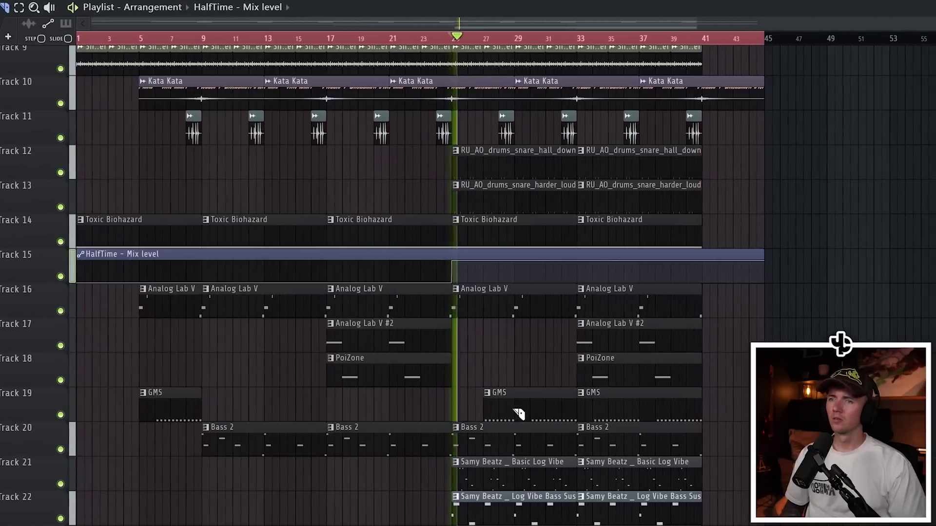
pyautogui.moveTo(519, 413); pyautogui.dragTo(515, 394)
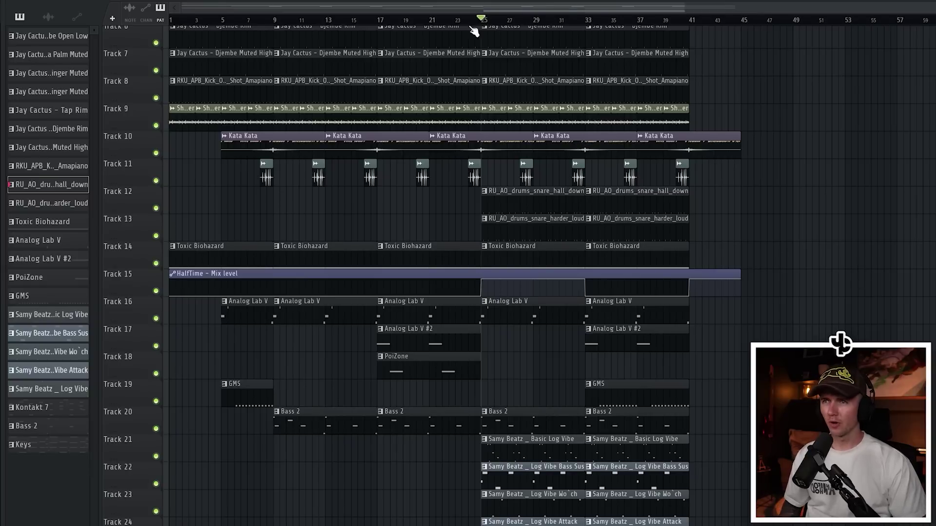
# Select bars 25 to 40 as the playback range and play that section to review it.
pyautogui.moveTo(481, 22); pyautogui.dragTo(670, 34)
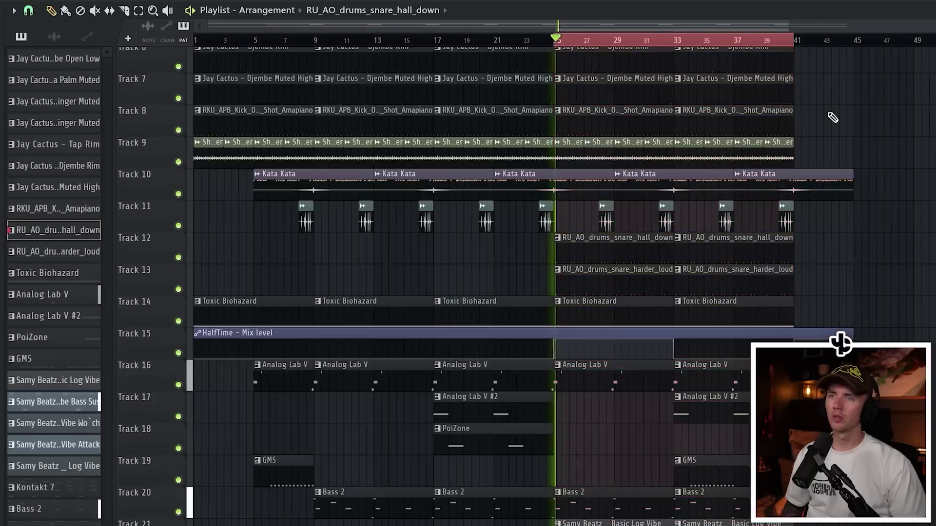
pyautogui.scroll(3, 720, 88)
pyautogui.press('space')
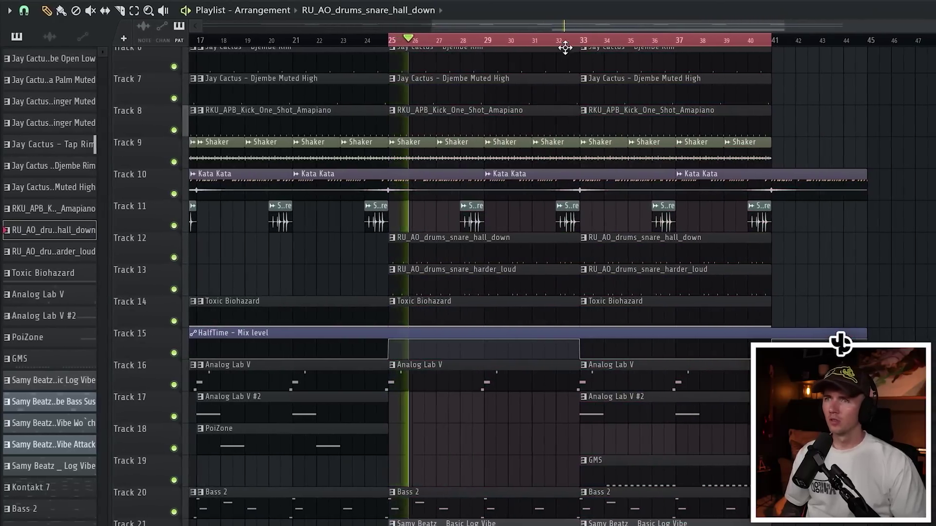
pyautogui.scroll(-3, 566, 147)
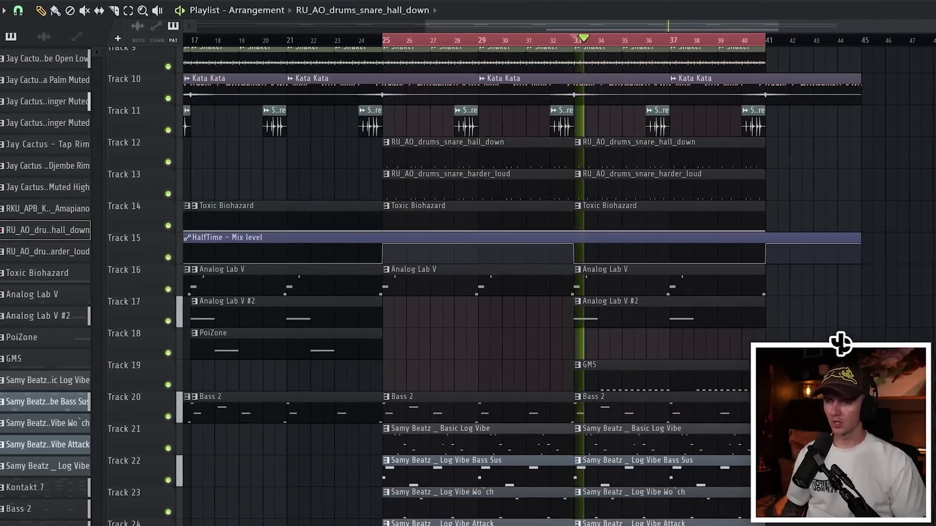
pyautogui.scroll(1, 840, 344)
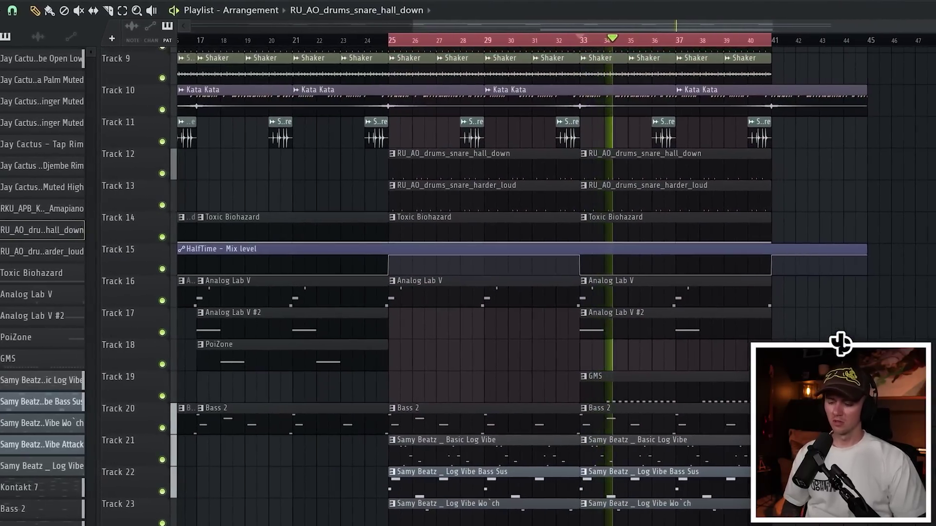
pyautogui.scroll(-3, 841, 344)
pyautogui.scroll(4, 841, 343)
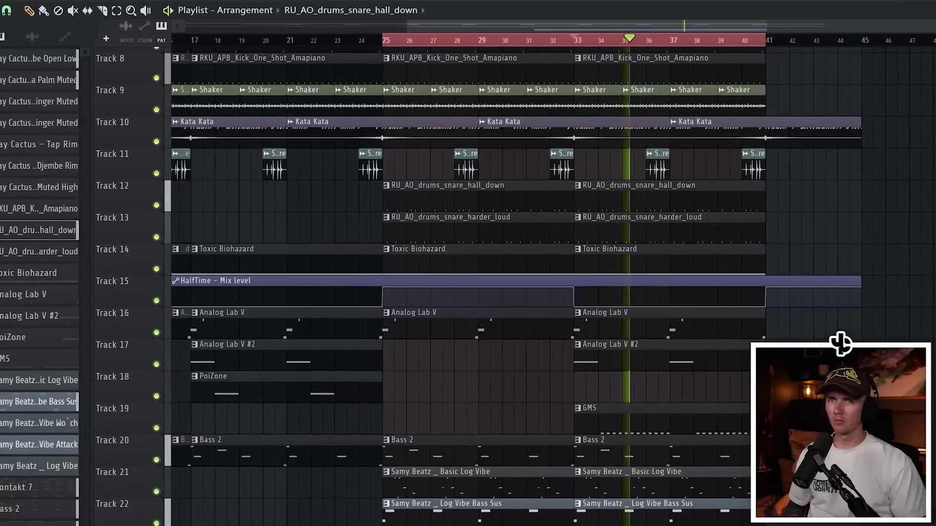
# Raise the middle note of the bar 10 log drum phrase to C5 and lengthen it.
pyautogui.scroll(7, 841, 343)
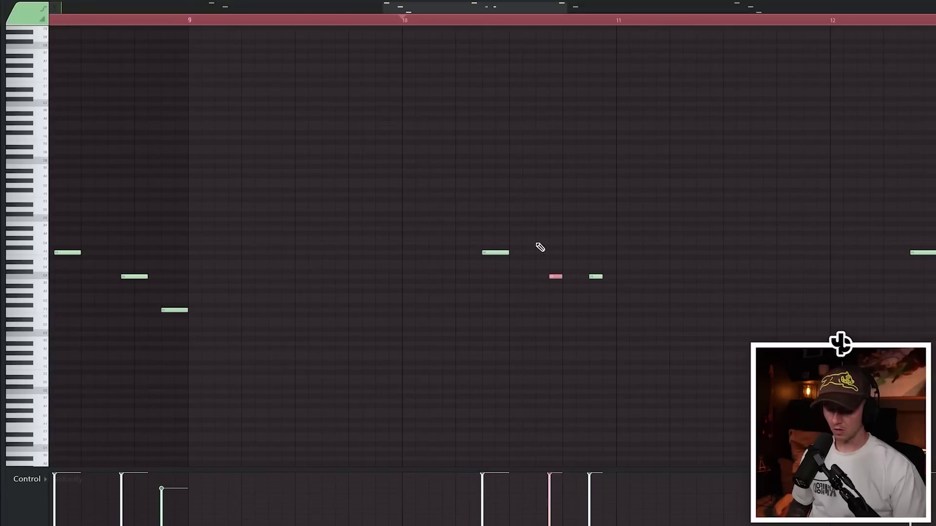
pyautogui.scroll(-2, 475, 256)
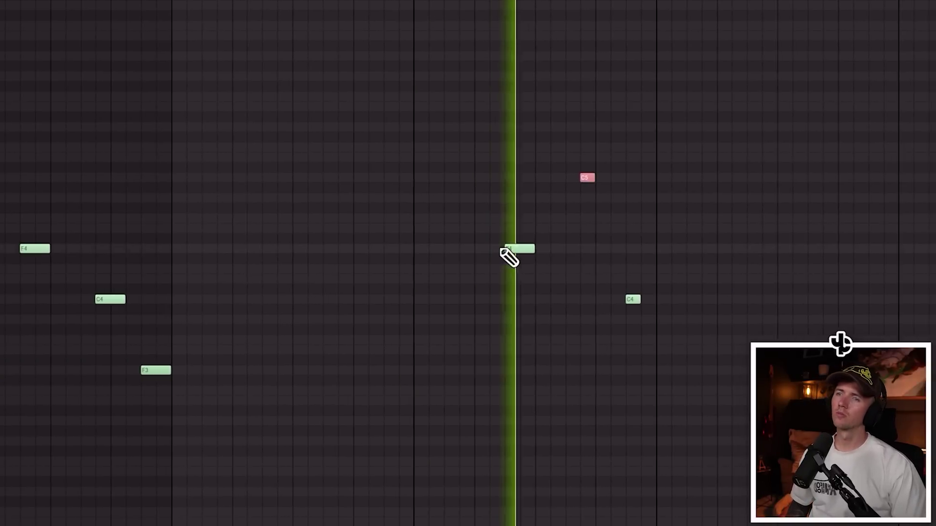
pyautogui.scroll(-2, 476, 172)
pyautogui.scroll(3, 511, 89)
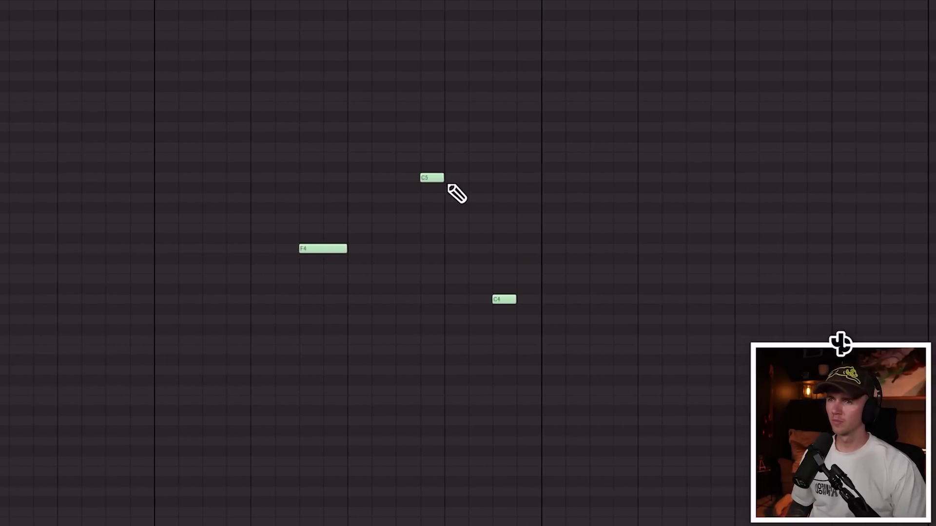
pyautogui.moveTo(443, 179); pyautogui.dragTo(450, 185)
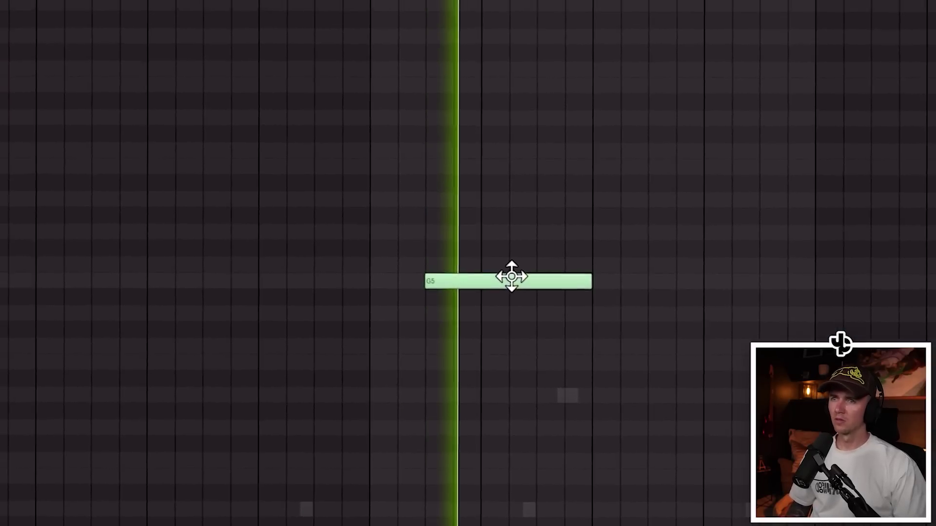
# Rework the long G5 note in the piano roll and adjust the panning of the guitar in the mixer.
pyautogui.moveTo(467, 162); pyautogui.dragTo(641, 152)
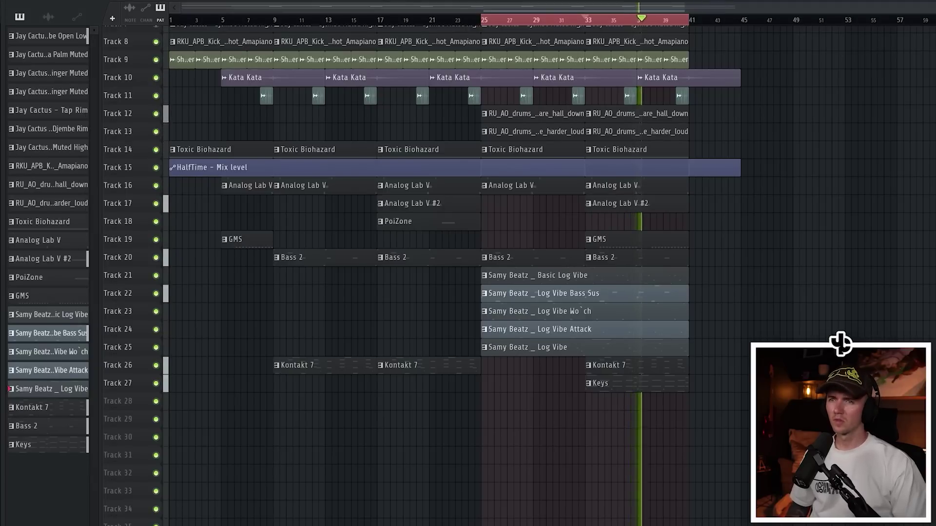
pyautogui.scroll(1, 517, 458)
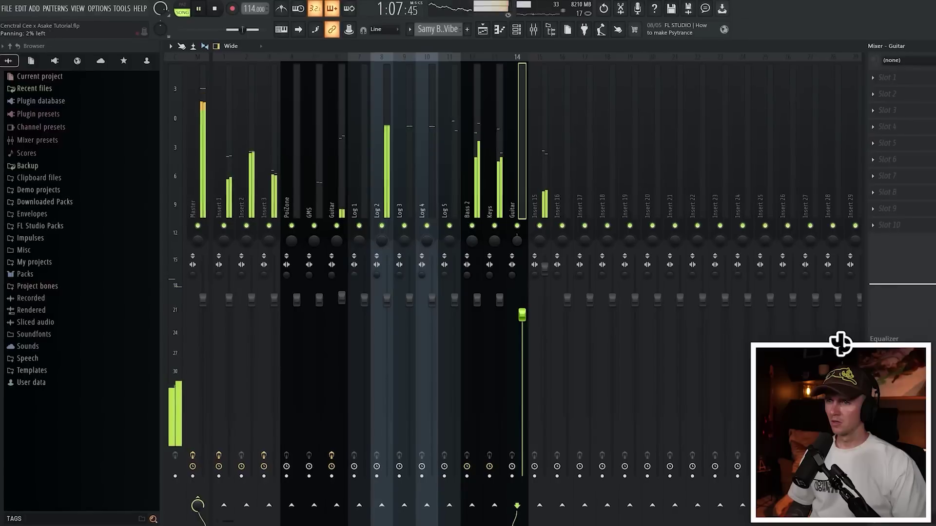
pyautogui.click(542, 241)
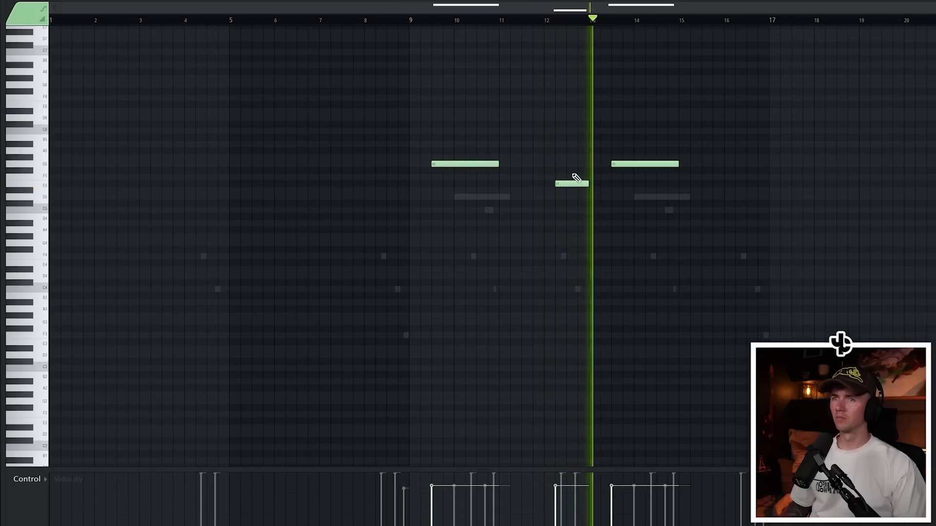
# In the guitar part, extend the E5 note in bar 12 to one bar and add a matching E5 note in bar 16.
pyautogui.moveTo(585, 184); pyautogui.dragTo(599, 184)
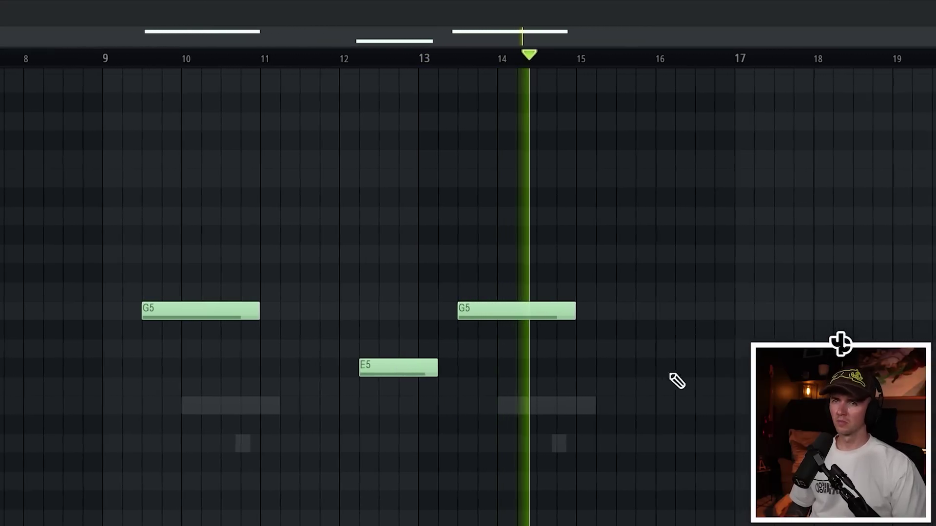
pyautogui.click(745, 374)
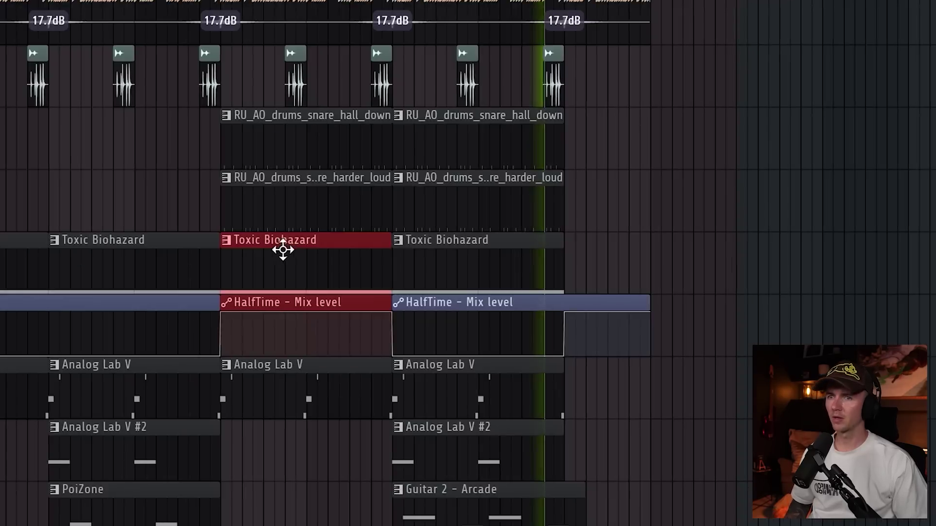
# Copy the Toxic Biohazard and HalfTime - Mix level clips from bars 25 to 32 into bars 41 to 48.
pyautogui.moveTo(496, 285); pyautogui.dragTo(691, 281)
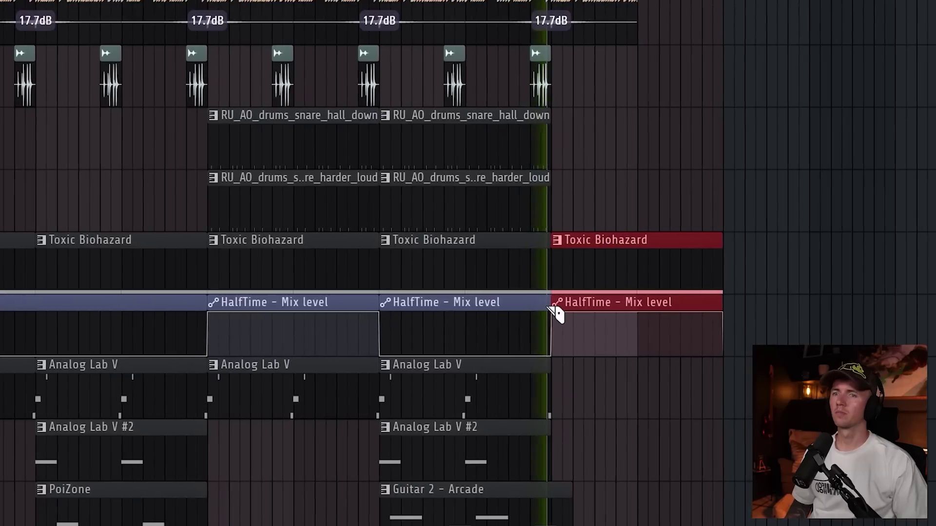
pyautogui.click(807, 228)
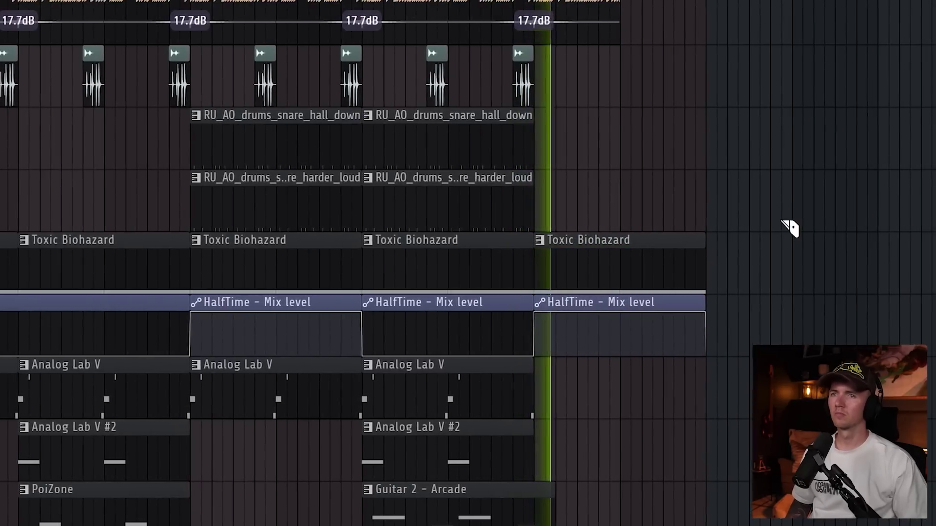
pyautogui.scroll(-3, 800, 206)
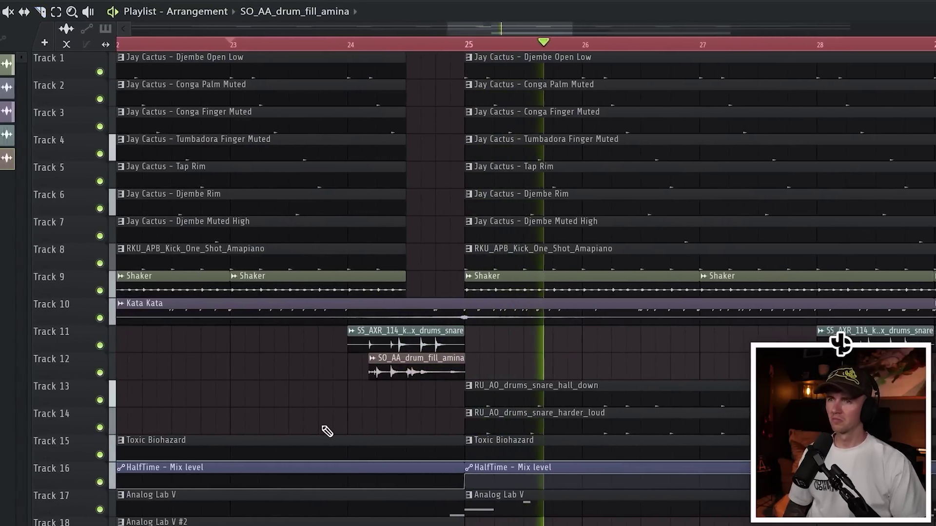
pyautogui.scroll(-6, 324, 419)
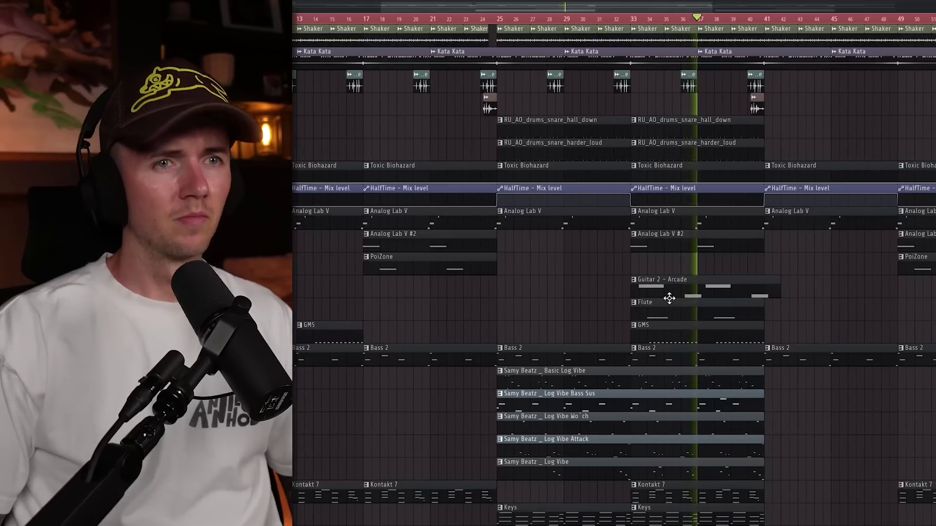
pyautogui.scroll(-1, 629, 316)
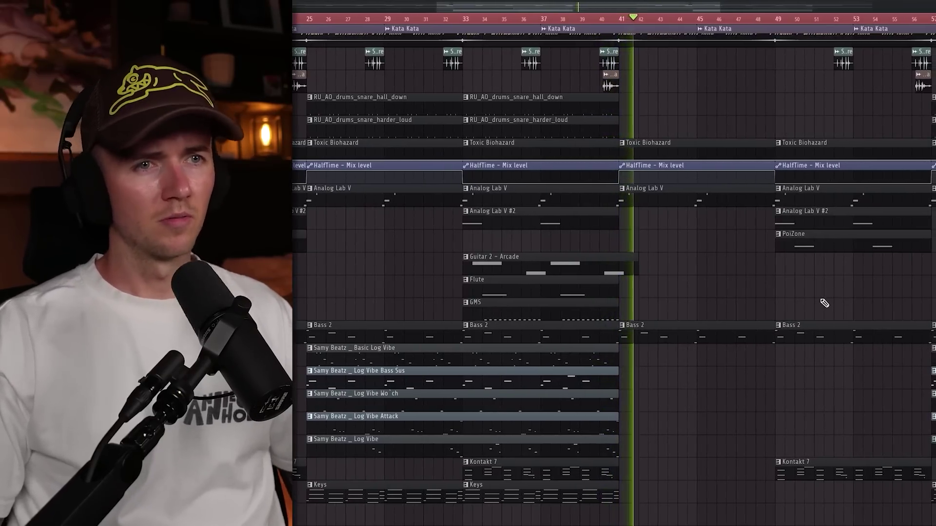
pyautogui.scroll(-3, 823, 303)
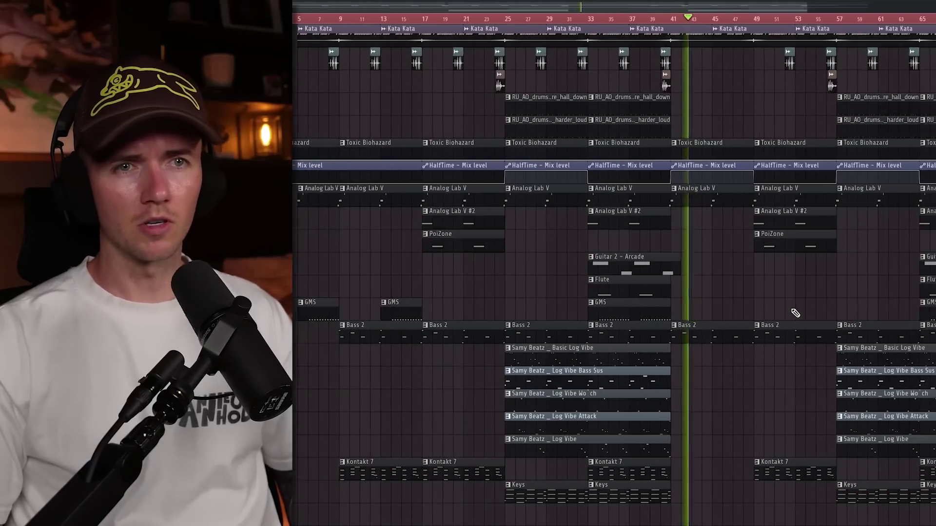